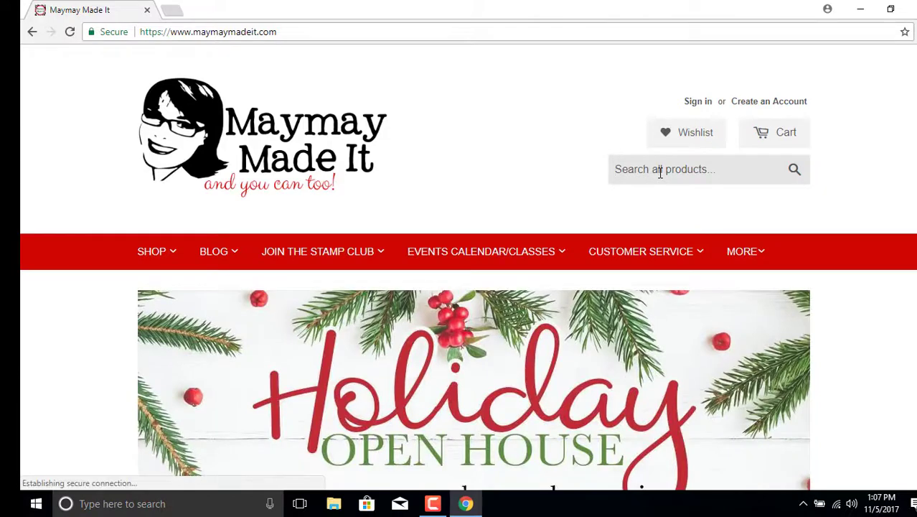
Step: Search the Maymay Made It site for 'power flower svg' and scroll to its single result
click(660, 170)
text(flower)
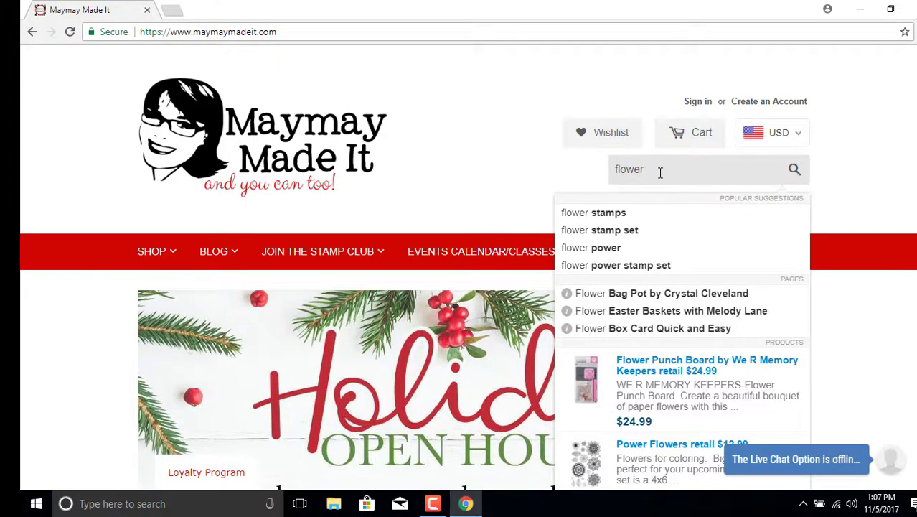
key(BackSpace)
key(BackSpace)
key(BackSpace)
key(BackSpace)
key(BackSpace)
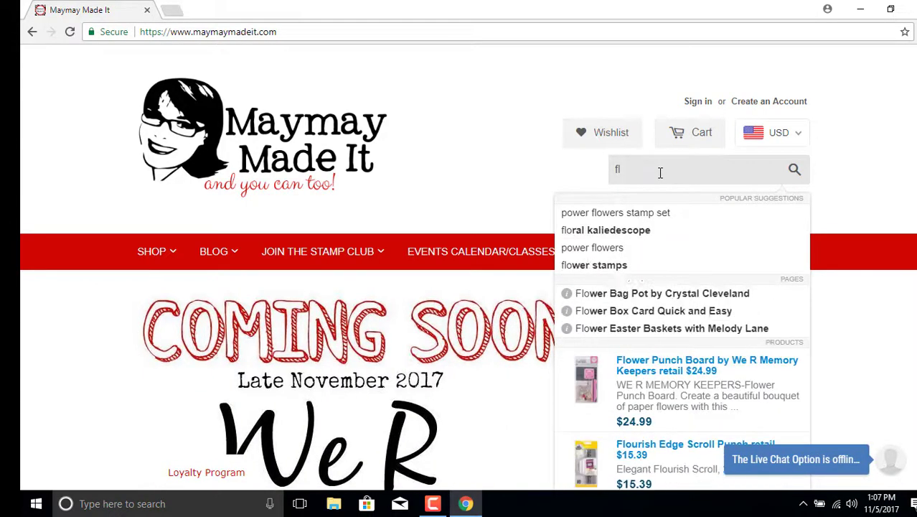
key(BackSpace)
key(BackSpace)
text(powe)
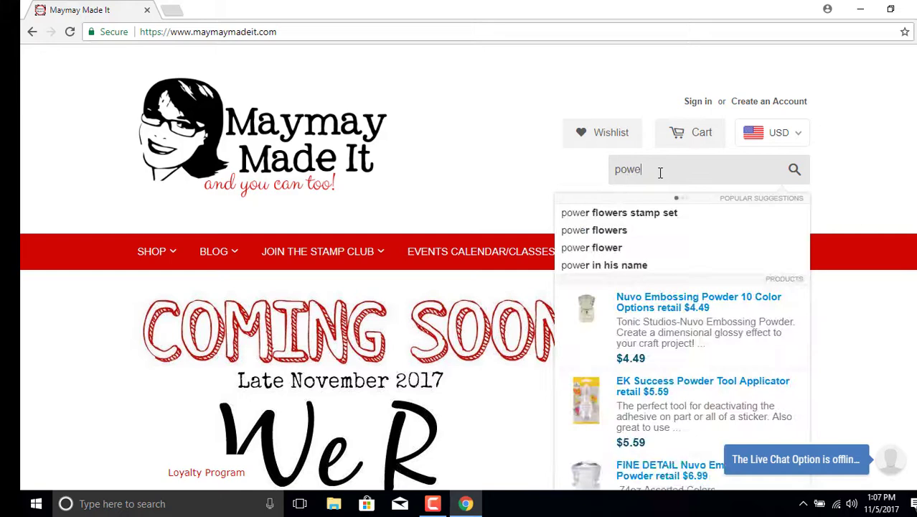
text(r flower )
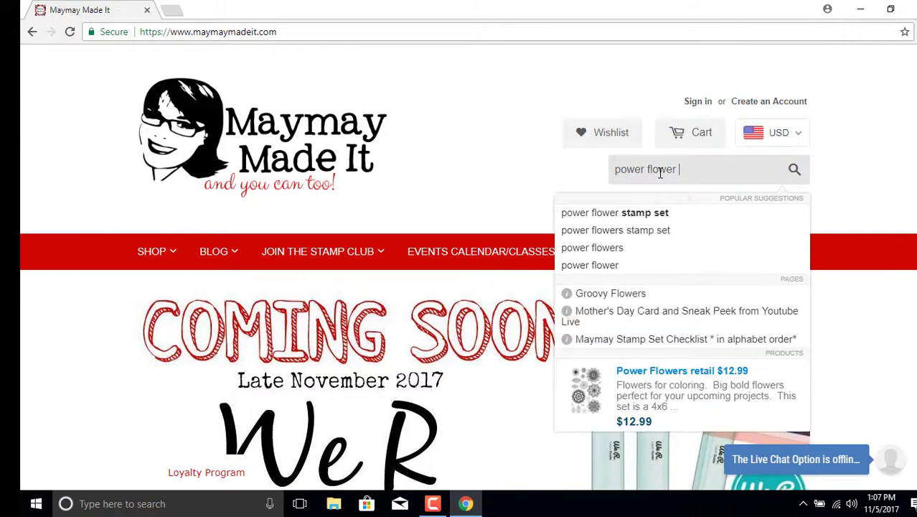
text(svg)
key(Return)
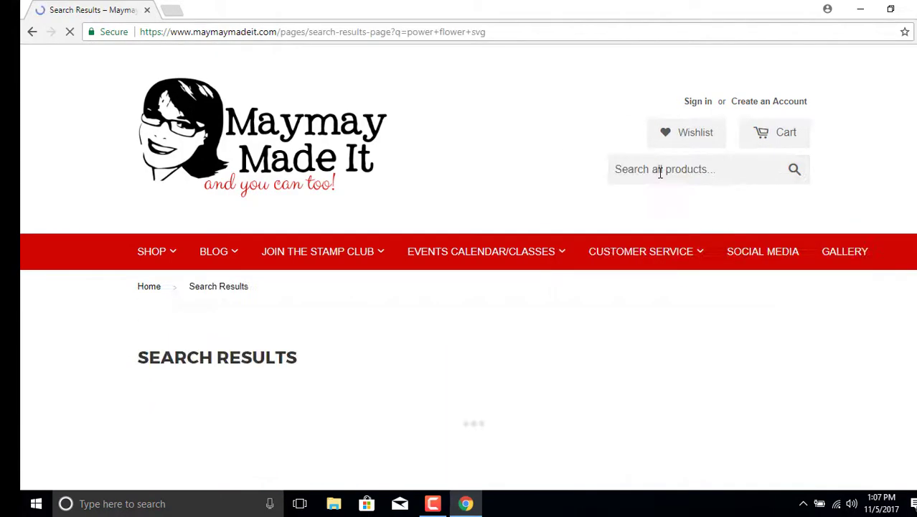
scroll(520, 196, down, 1)
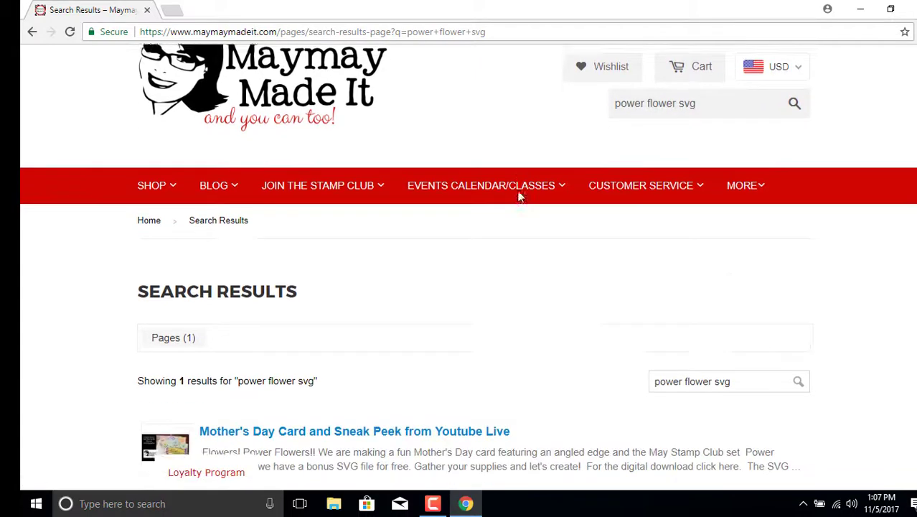
scroll(520, 196, down, 3)
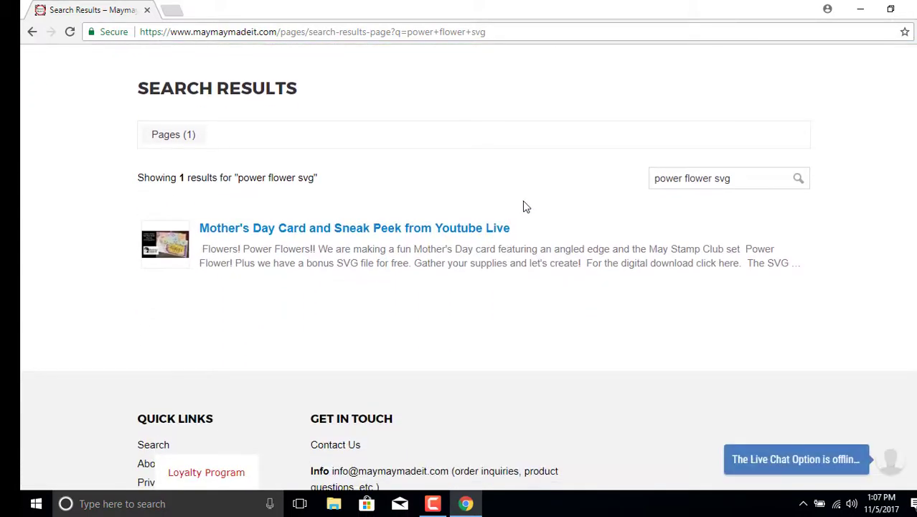
Step: Open the Mother's Day Card post and follow its 'click here' link to the Power Flowers SVG
click(423, 230)
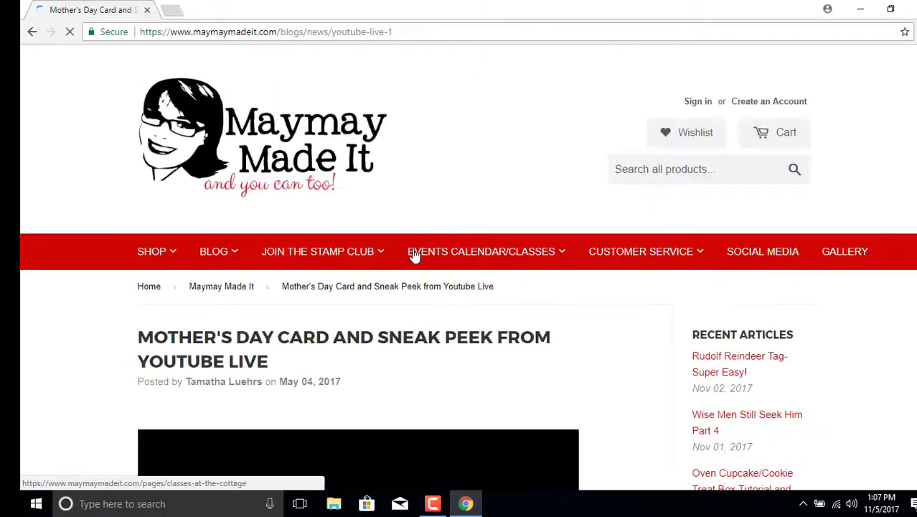
scroll(574, 349, down, 8)
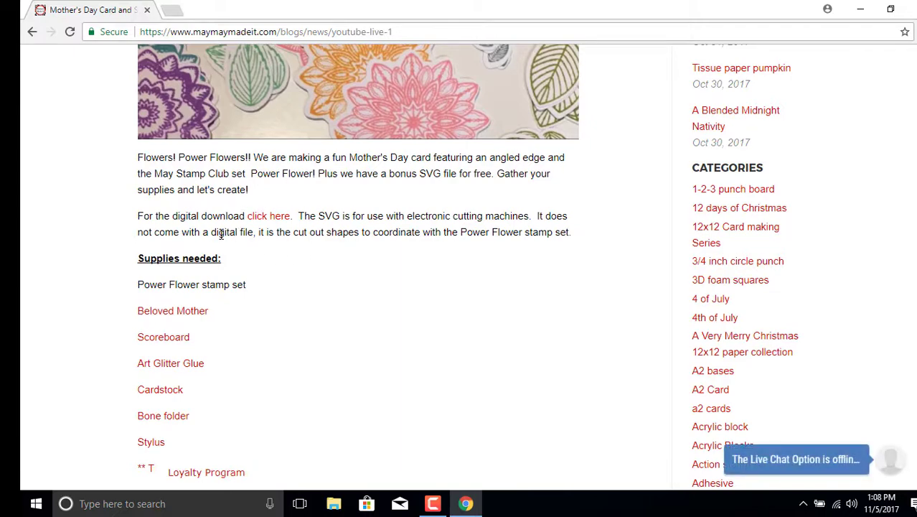
click(261, 217)
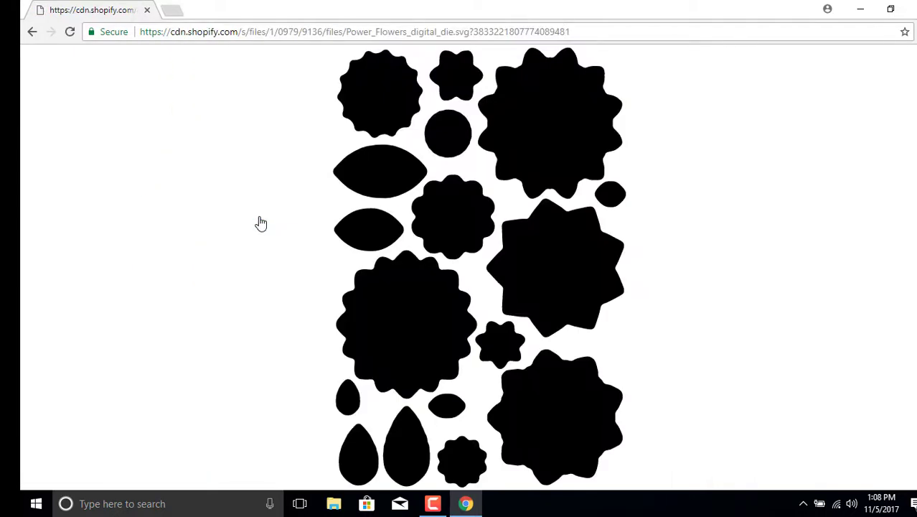
Step: Bring up Save As for Power_Flowers_digital_die.svg, aimed at the Downloads folder
right_click(381, 134)
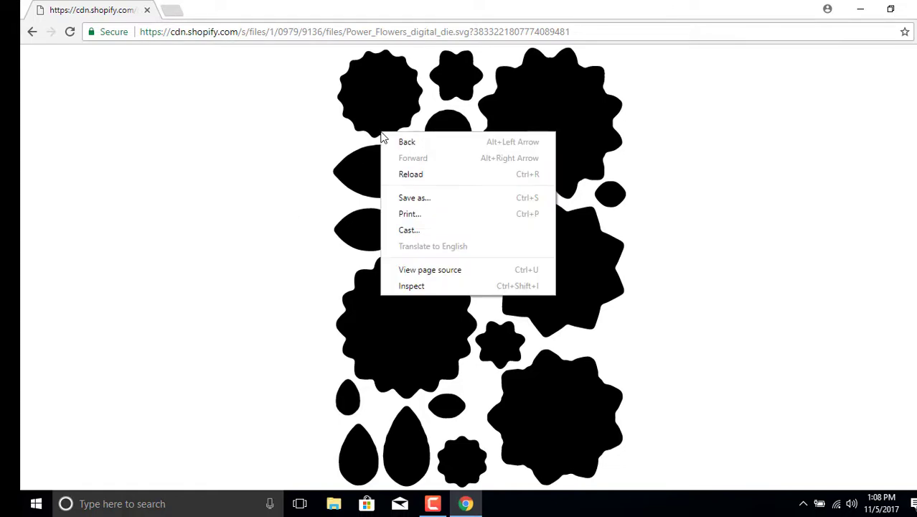
click(409, 203)
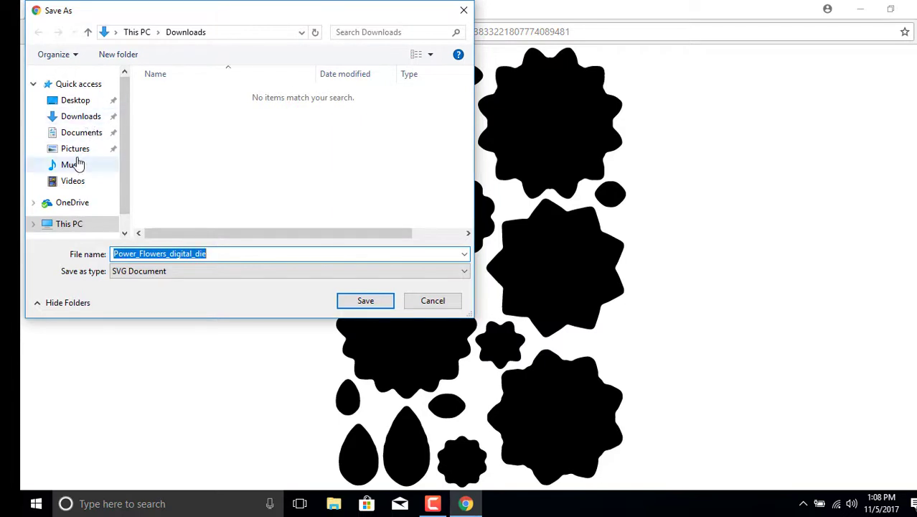
click(76, 151)
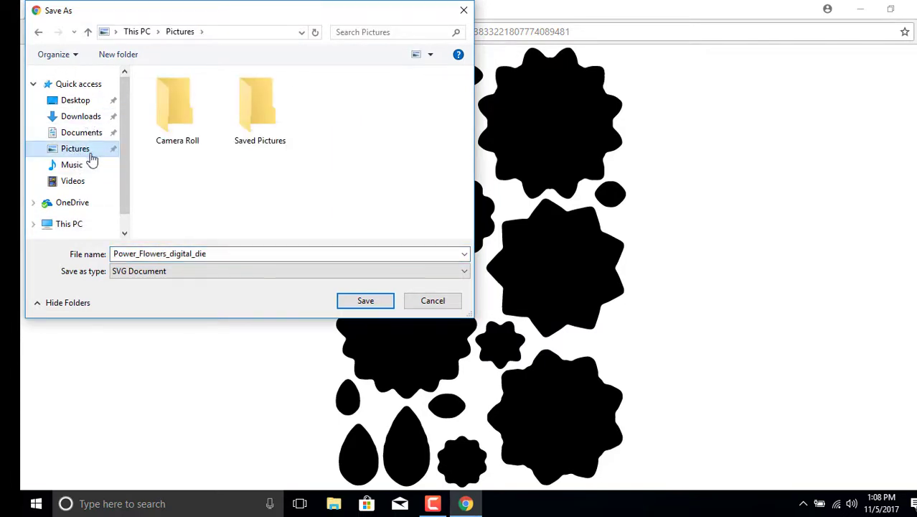
click(215, 253)
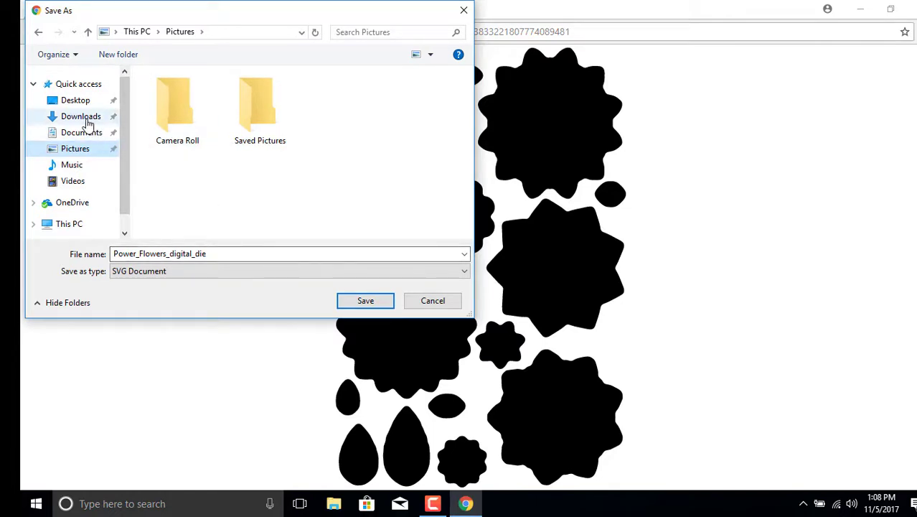
click(86, 121)
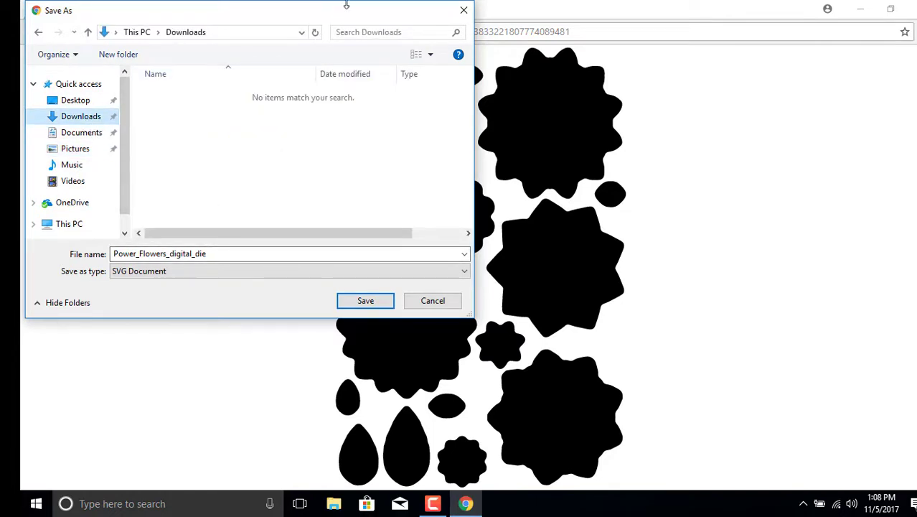
Step: Create an 'SVG Files' folder in Downloads and save Power_Flowers_digital_die.svg into it
right_click(289, 98)
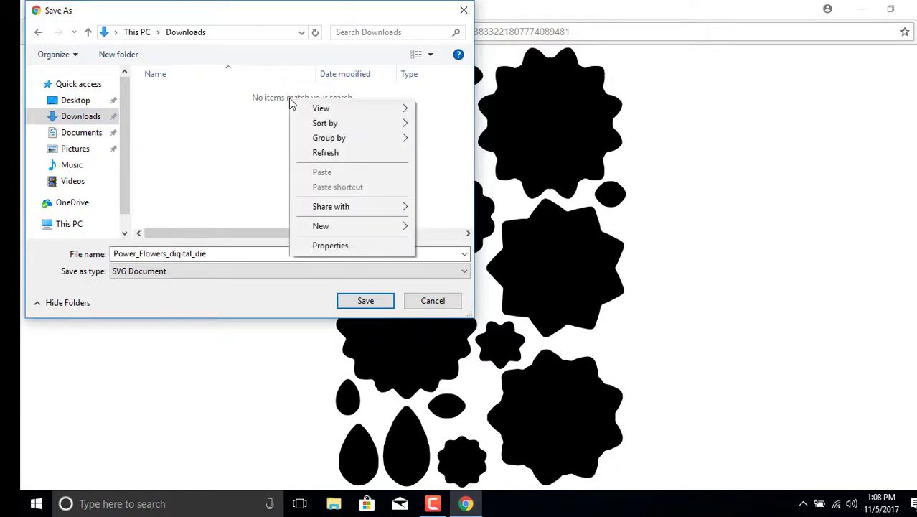
mouse_move(297, 113)
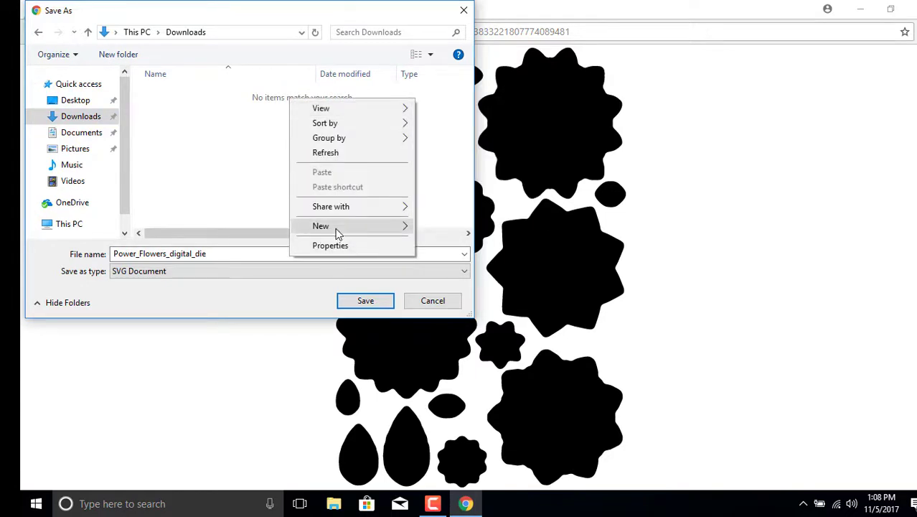
mouse_move(338, 234)
click(435, 228)
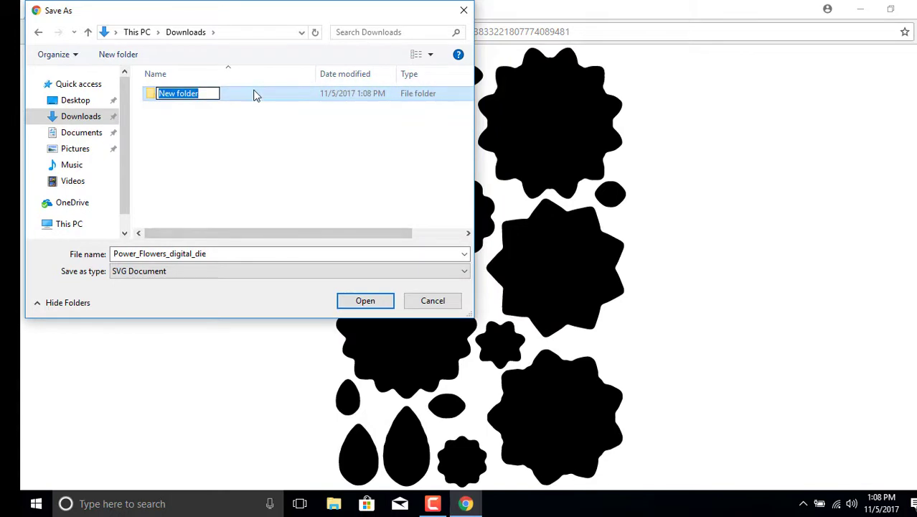
text(SVG )
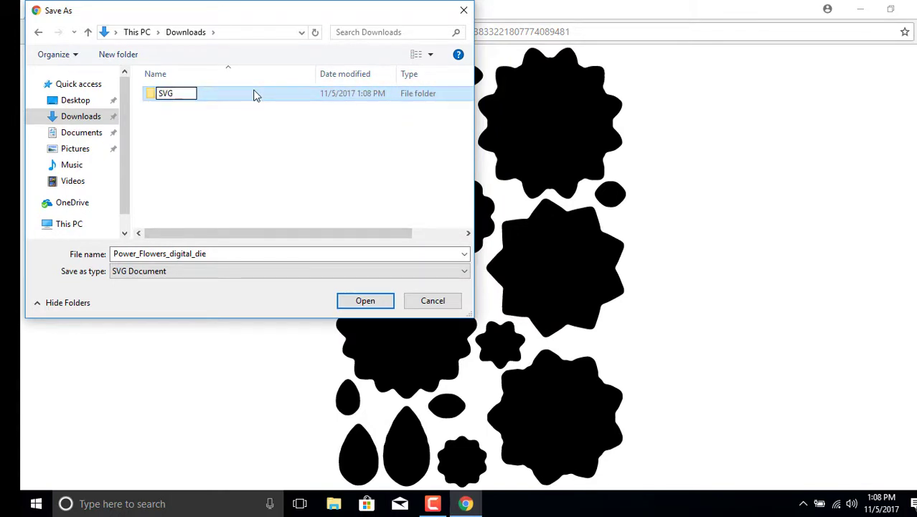
text(Files)
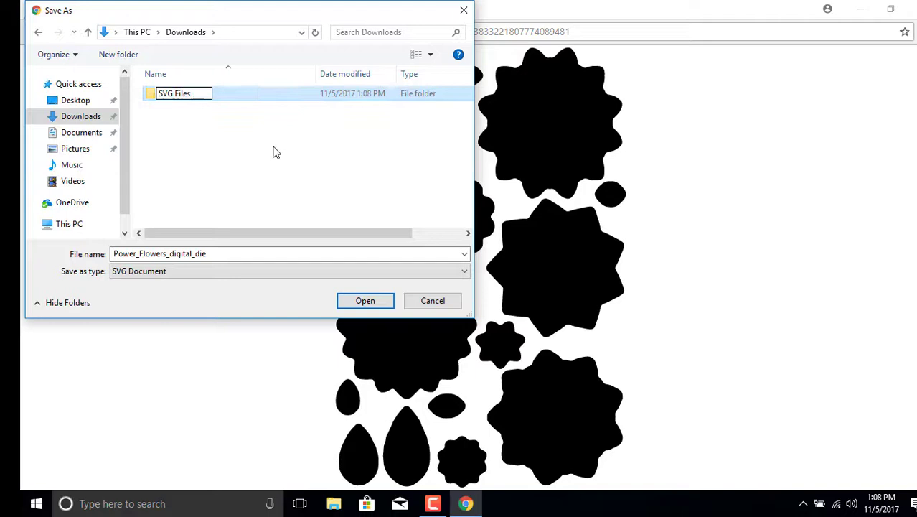
click(273, 152)
double_click(191, 98)
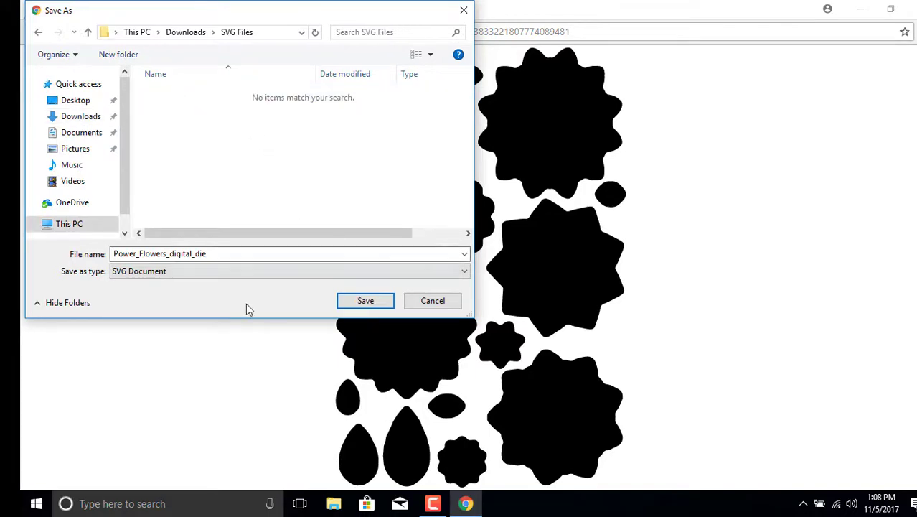
click(374, 303)
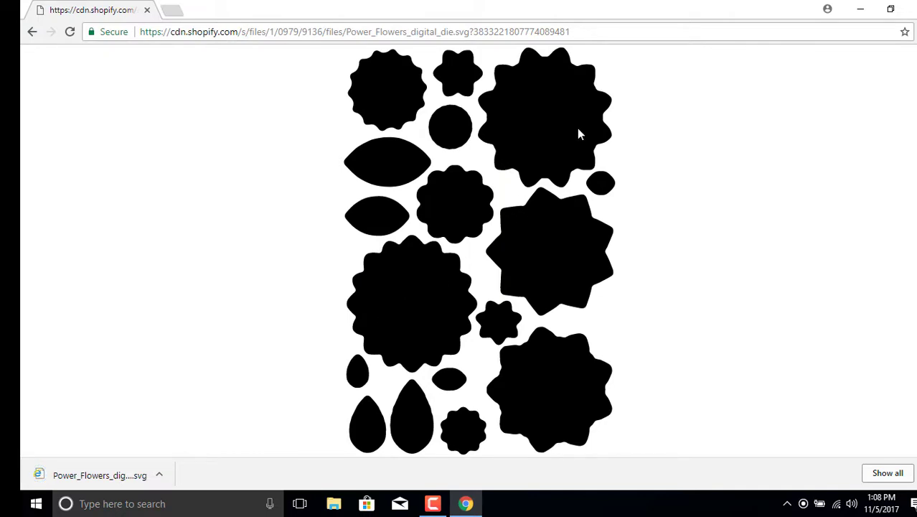
Step: Minimize Chrome and launch Cricut Design Space from its desktop icon
click(860, 10)
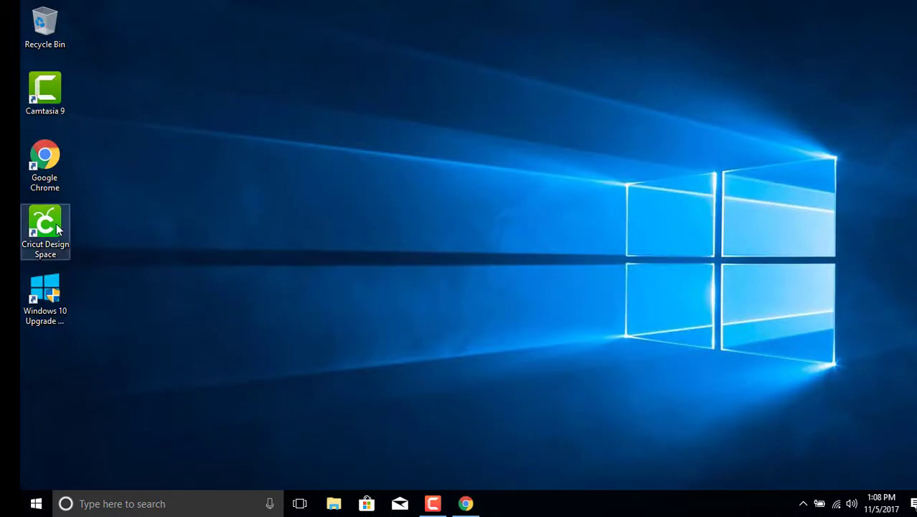
double_click(58, 228)
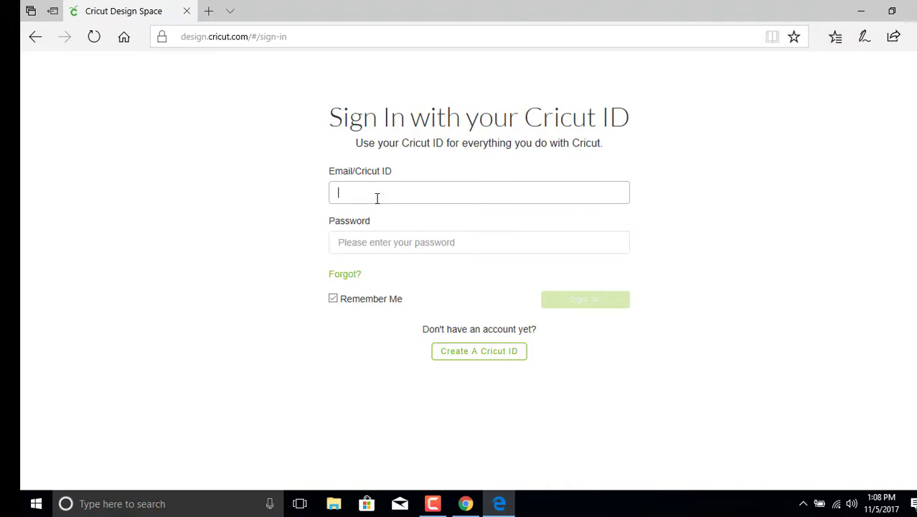
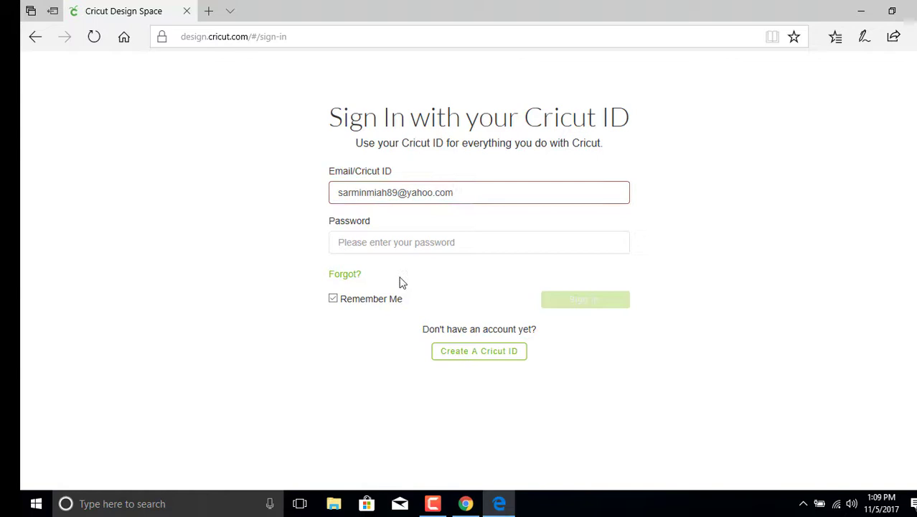
Step: Enter the account e-mail address and the account password on the Cricut ID sign-in page
click(404, 245)
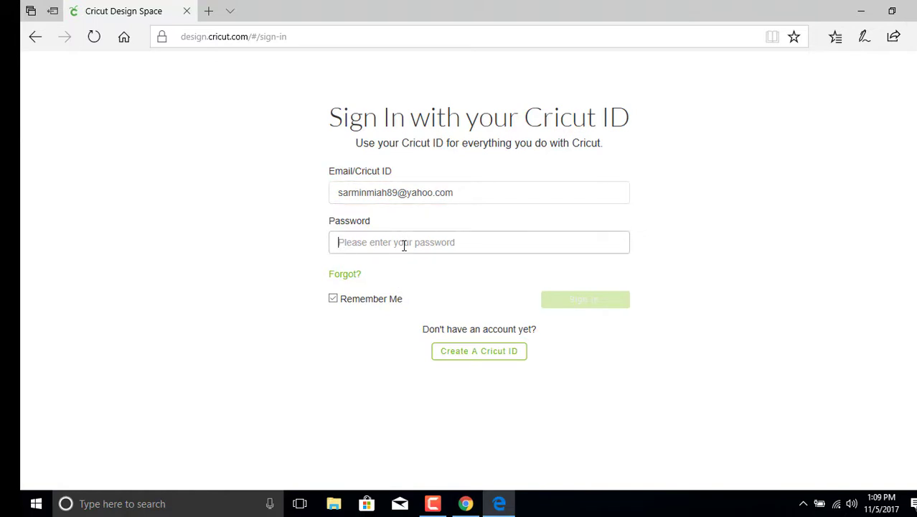
text(•)
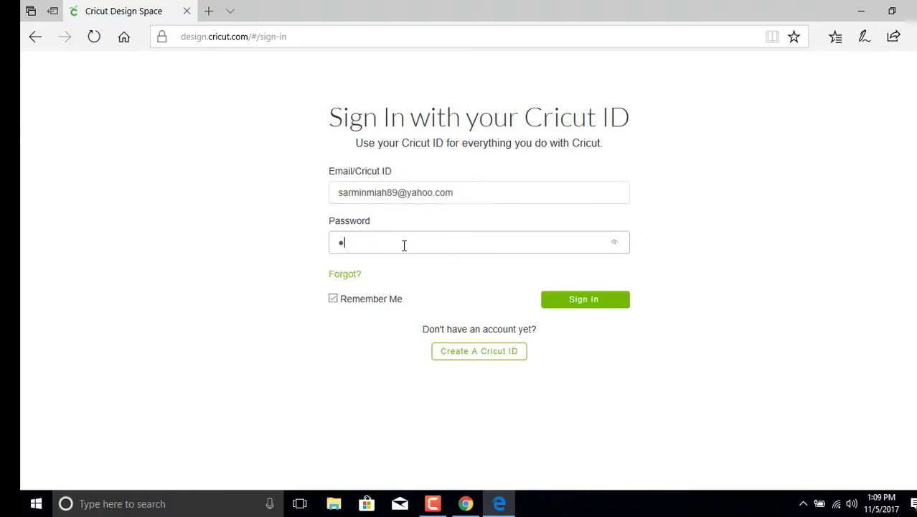
text(•••••)
Step: Sign in, let Edge save the password, and dismiss the welcome tour to reach My Projects
click(587, 300)
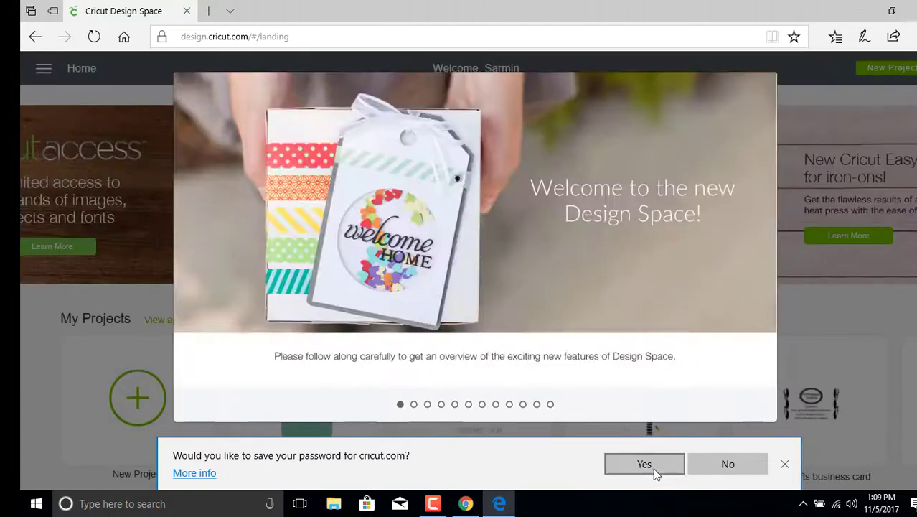
click(637, 465)
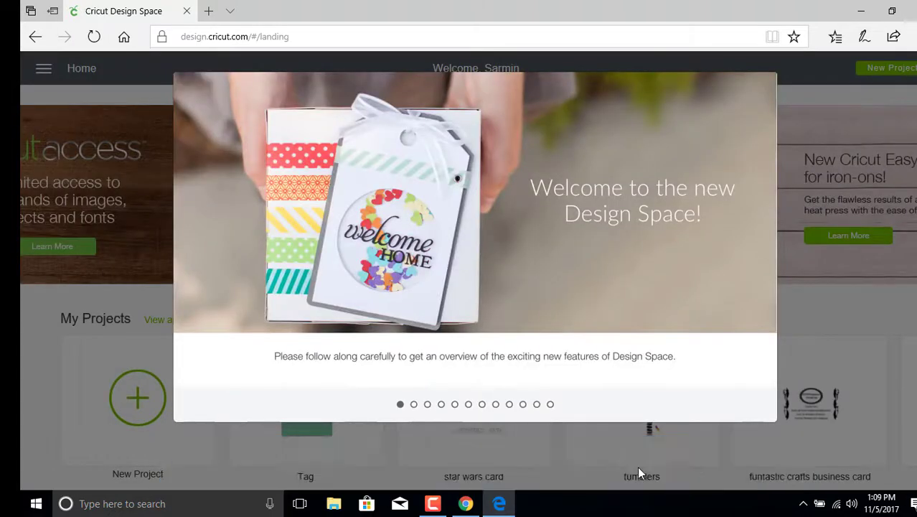
click(847, 307)
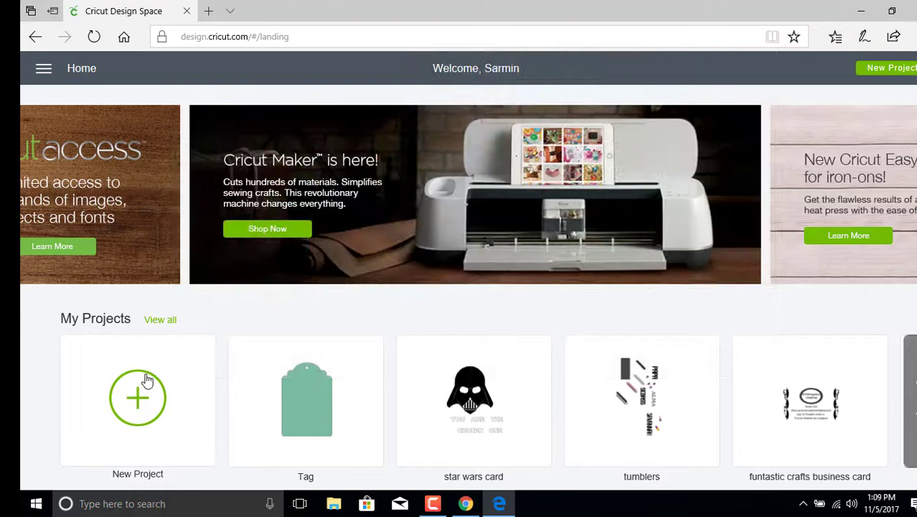
scroll(191, 344, down, 2)
scroll(190, 337, up, 2)
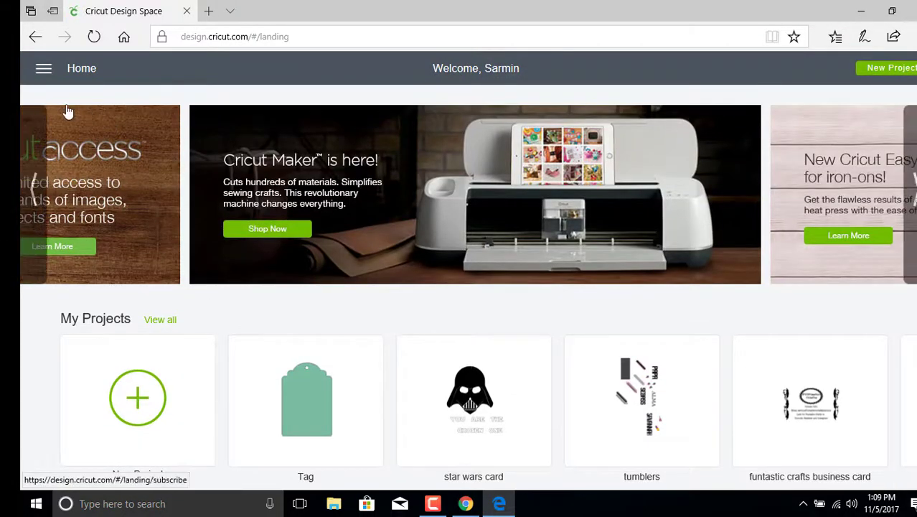
click(45, 70)
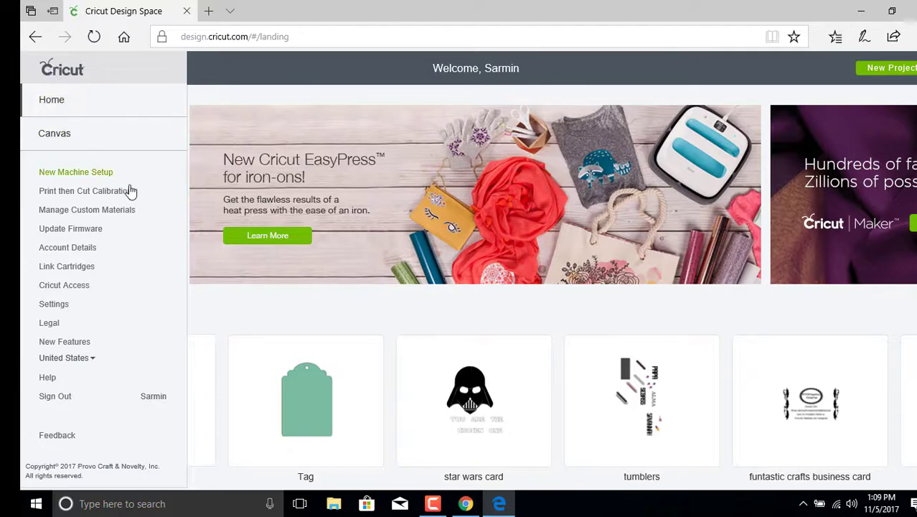
click(219, 326)
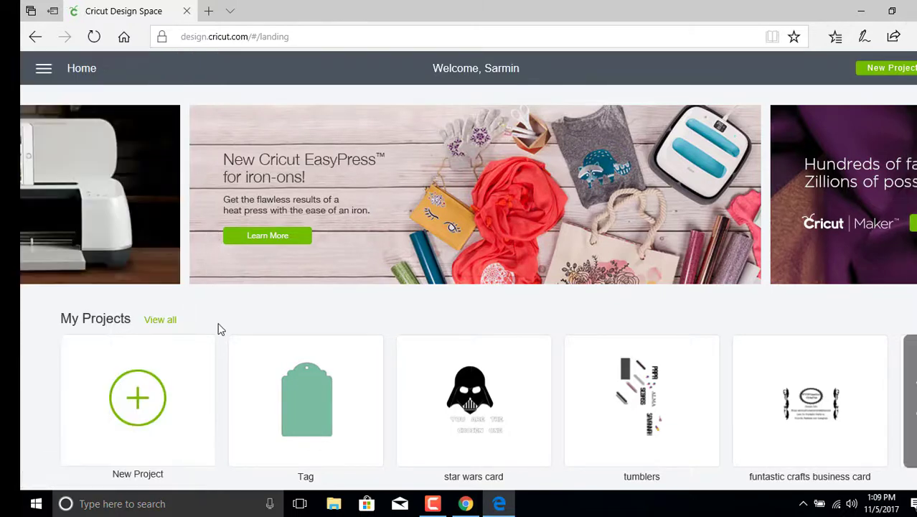
scroll(221, 329, down, 3)
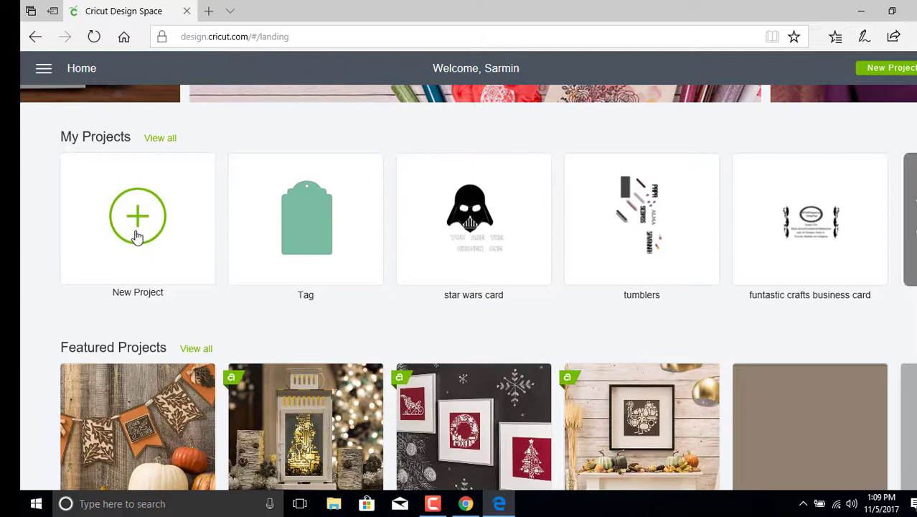
Step: Start a new project and choose to upload an image
click(137, 237)
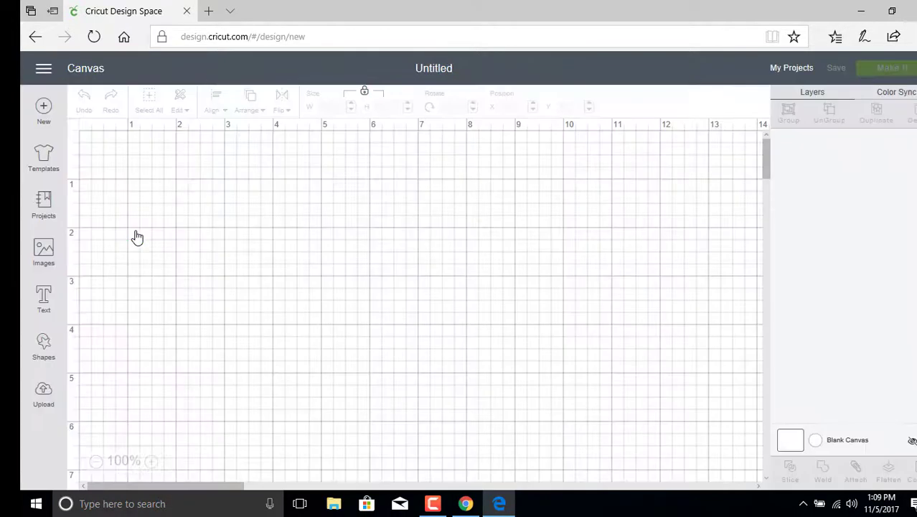
click(43, 397)
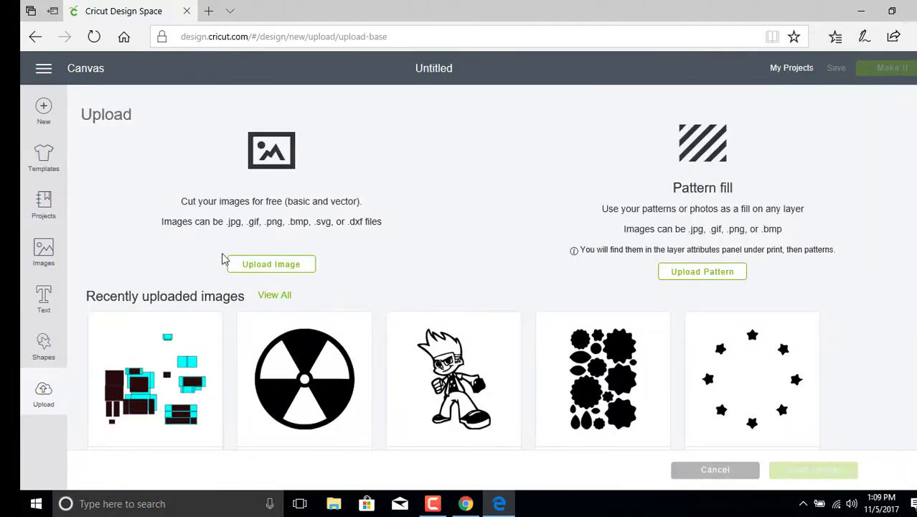
click(298, 270)
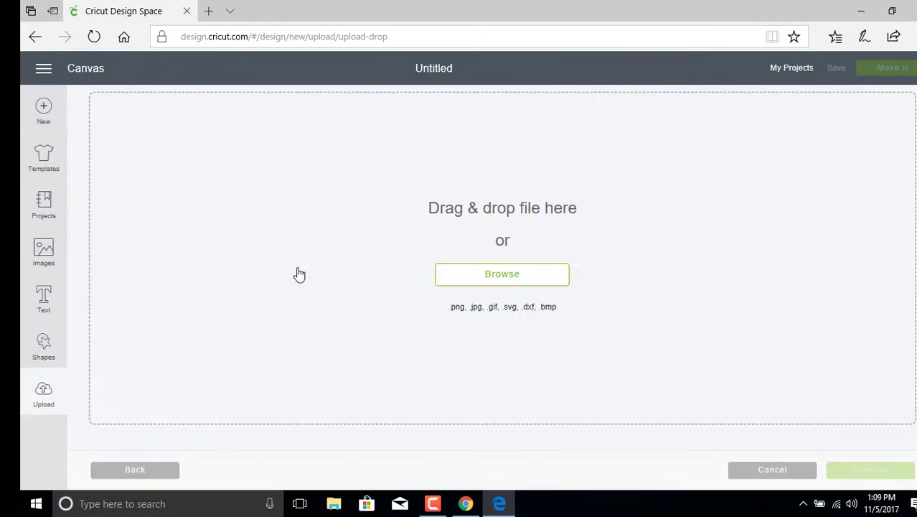
Step: Browse to Downloads > SVG Files and pick Power_Flowers_digital_die.svg for upload
click(466, 277)
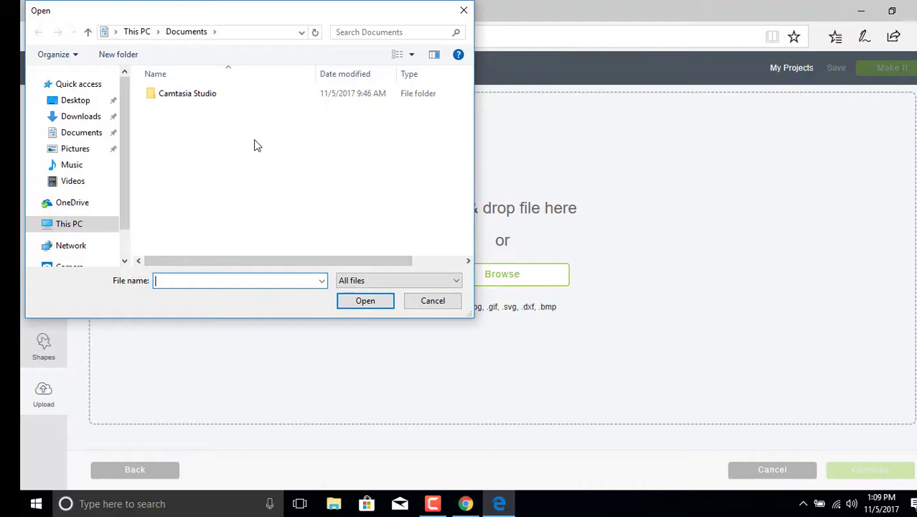
click(94, 134)
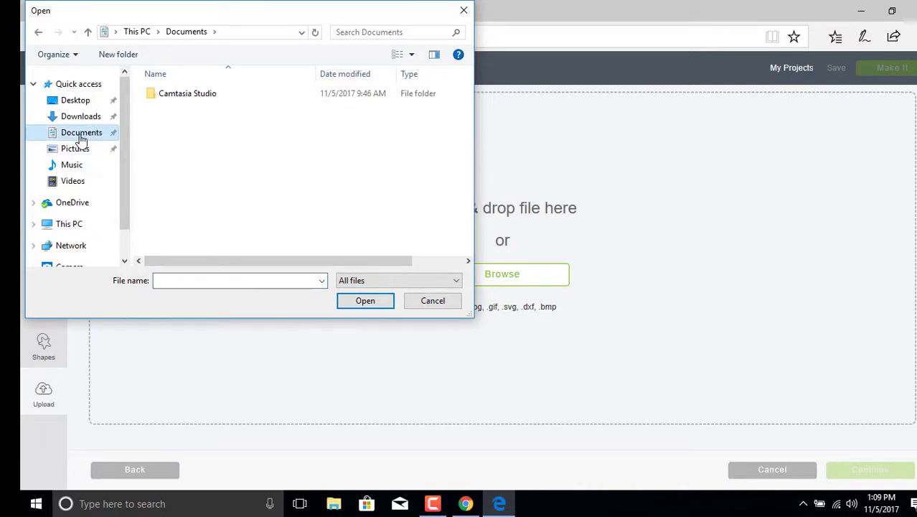
click(73, 117)
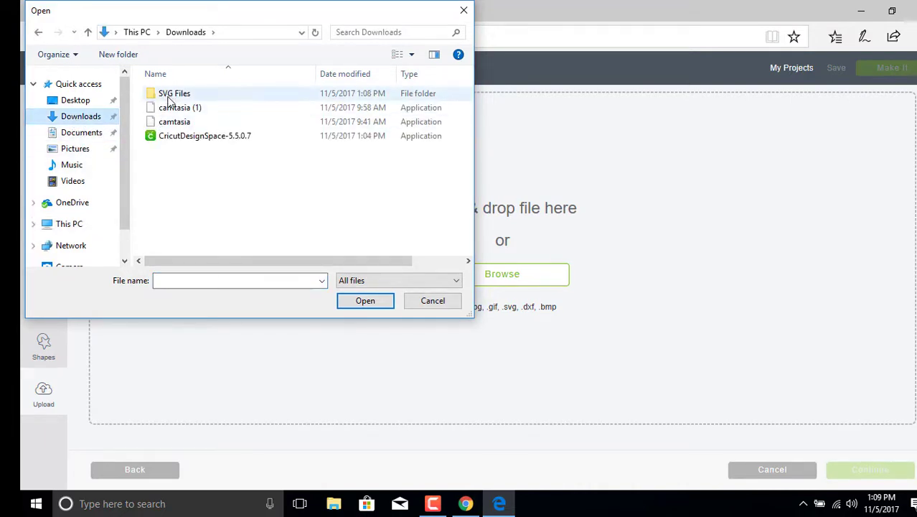
double_click(169, 96)
double_click(258, 94)
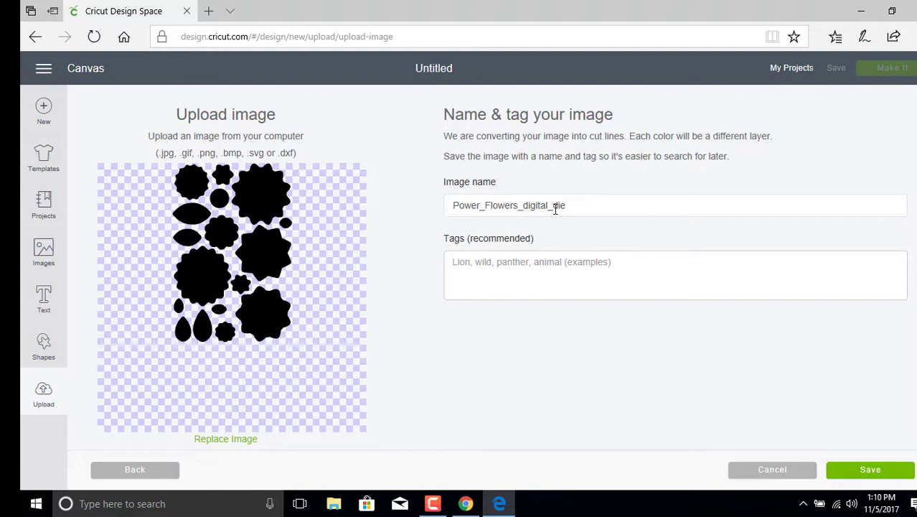
Step: Rename the image 'Power Flowers digital die' by replacing its underscores with spaces
click(485, 206)
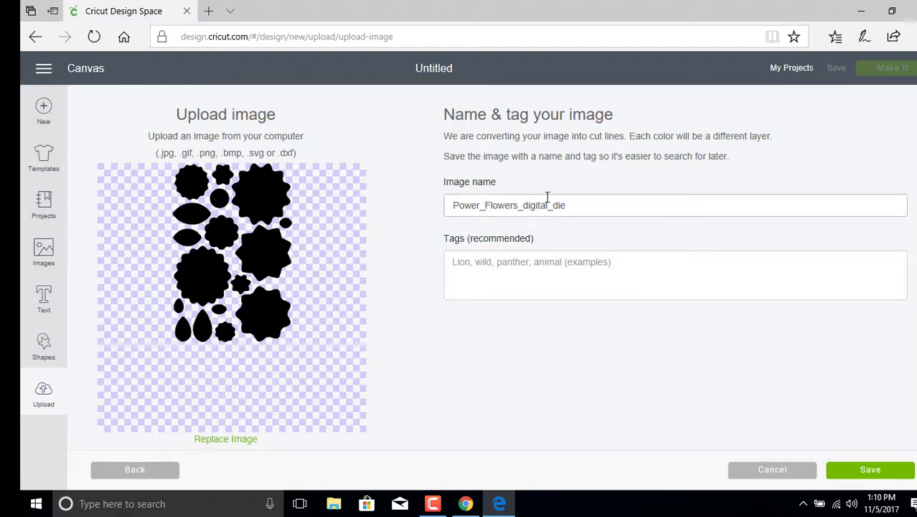
key(BackSpace)
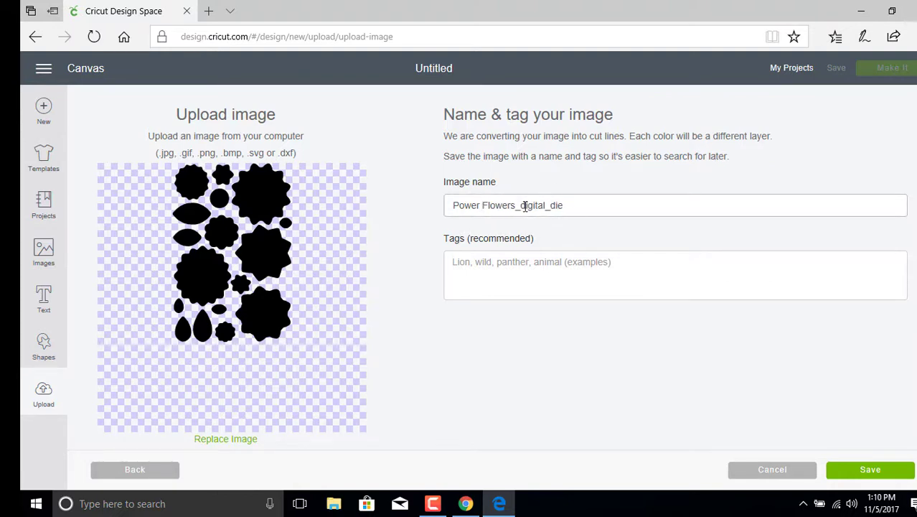
click(525, 193)
key(BackSpace)
click(550, 206)
key(BackSpace)
Step: Tag the image 'Maymay Made It Stamp Set, Power Flowers'
click(583, 288)
text(Maymay)
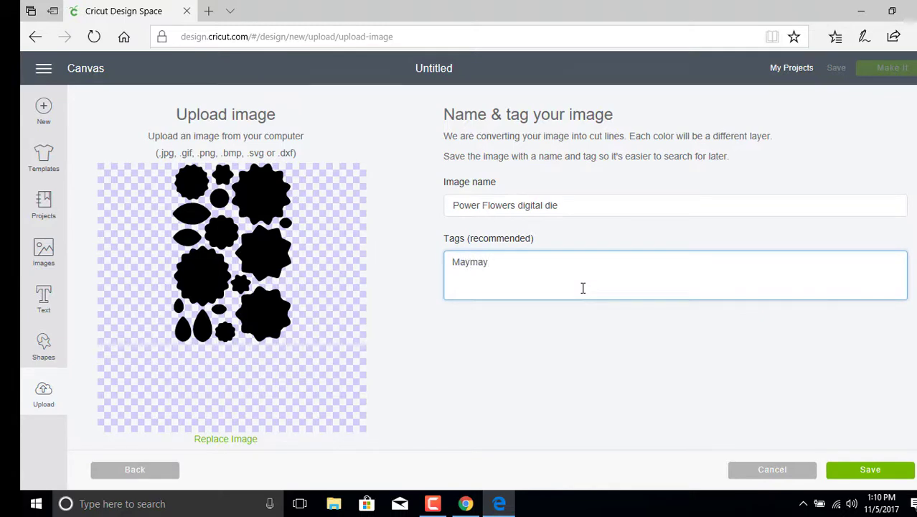
text( MM )
text(It Stamp Set, P)
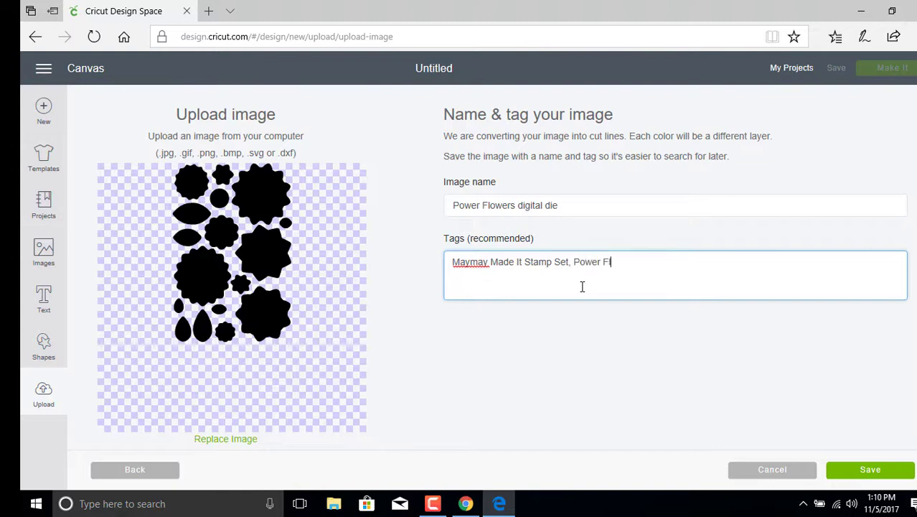
text(owers)
Step: Save the tagged upload, filter Images to Uploaded, and insert the Power Flowers sheet onto the canvas
click(871, 469)
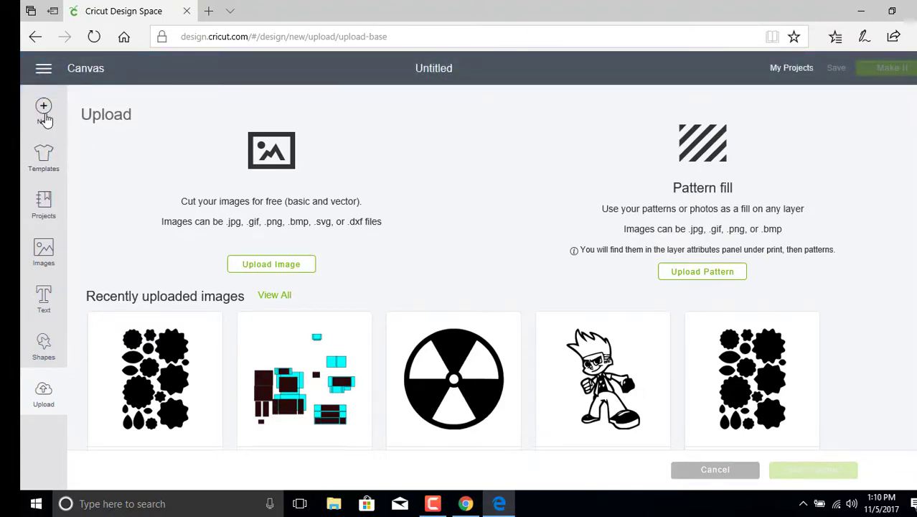
click(44, 120)
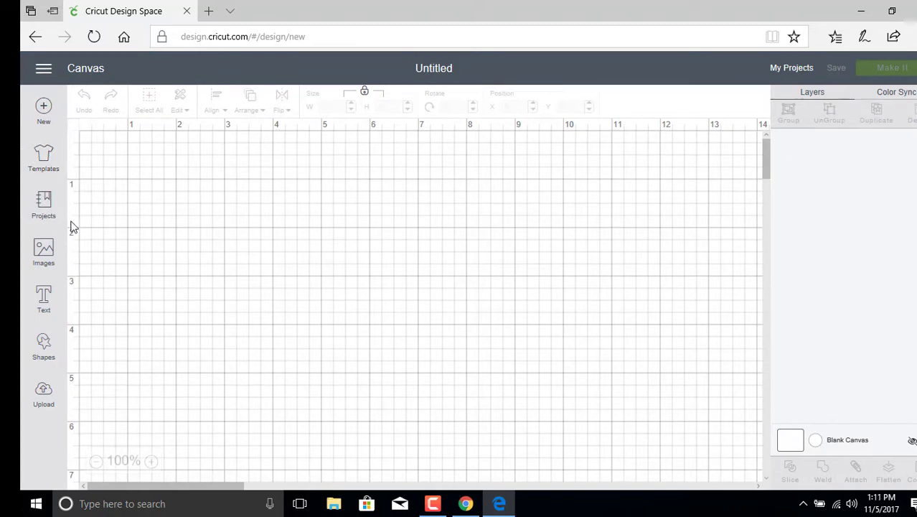
click(41, 250)
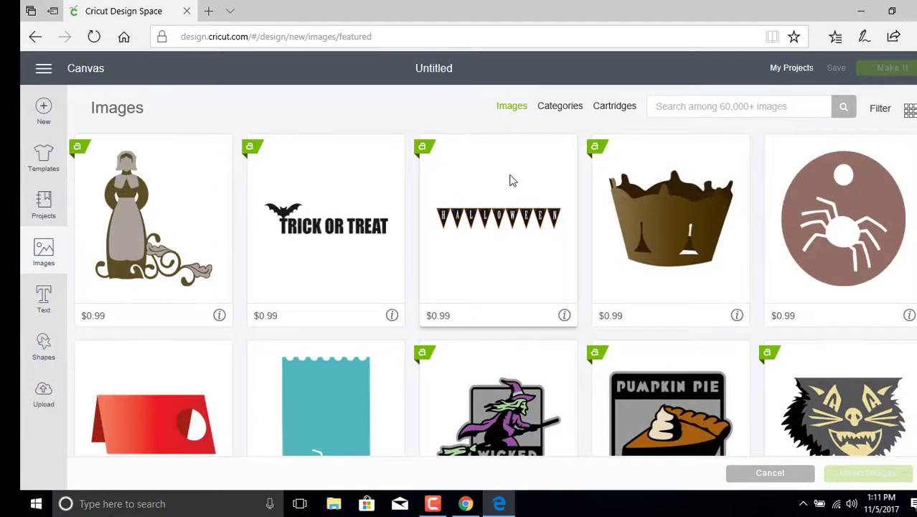
click(882, 108)
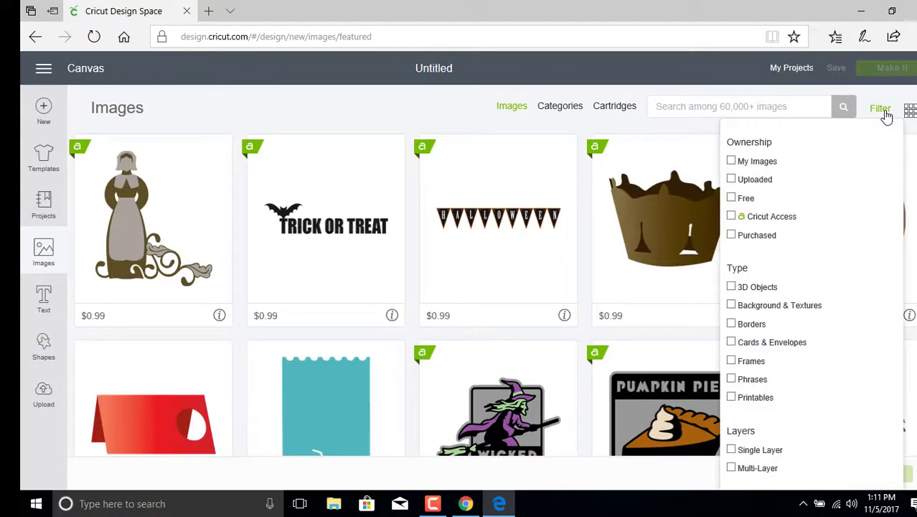
click(731, 180)
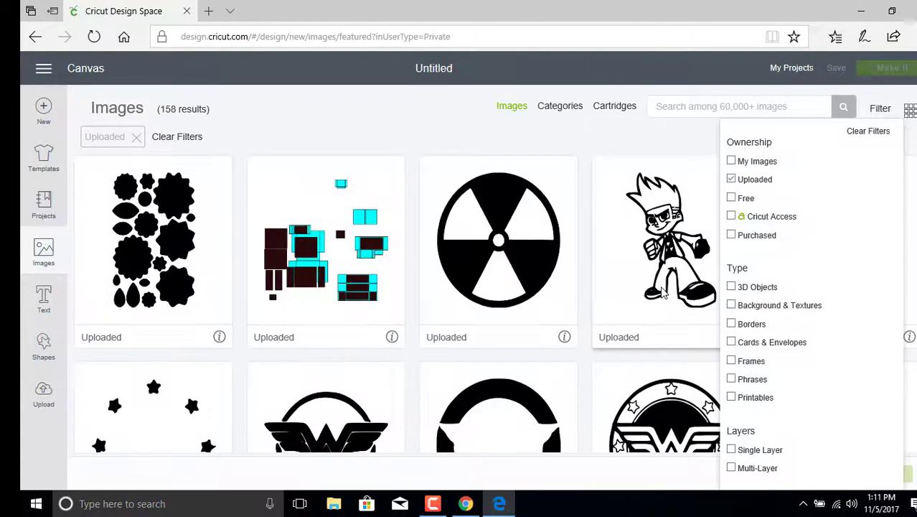
click(544, 137)
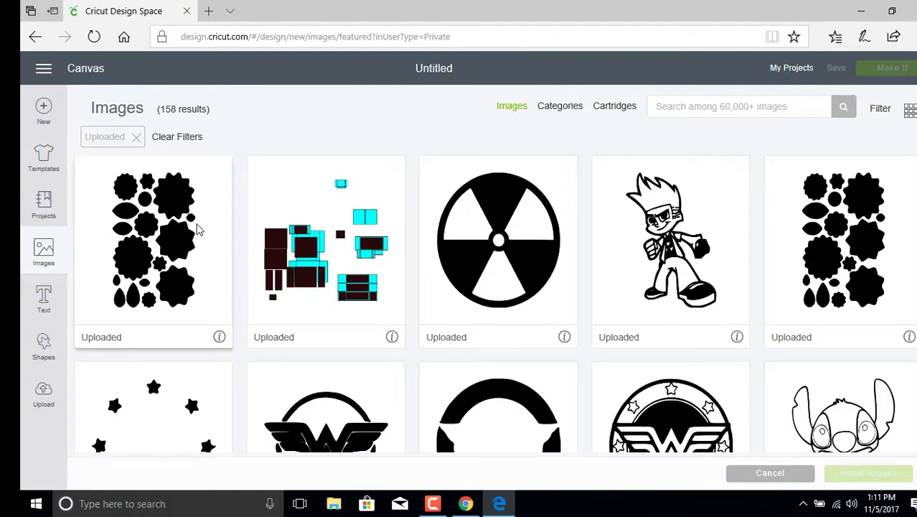
click(201, 237)
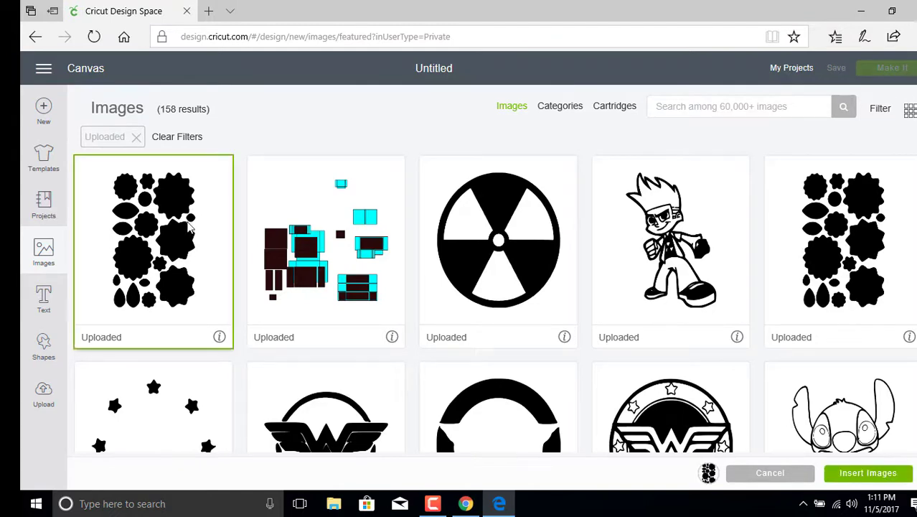
click(869, 473)
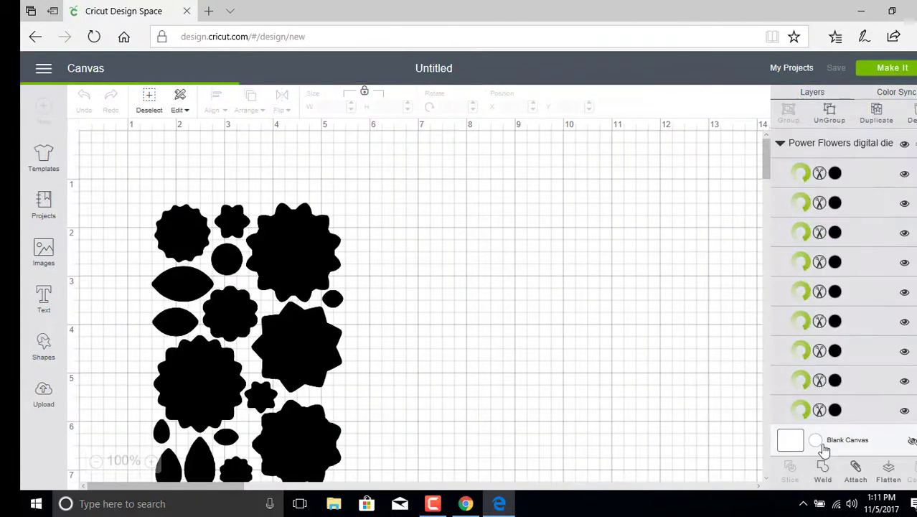
Step: Drag the flower group up toward the top of the canvas
drag(219, 310, 382, 294)
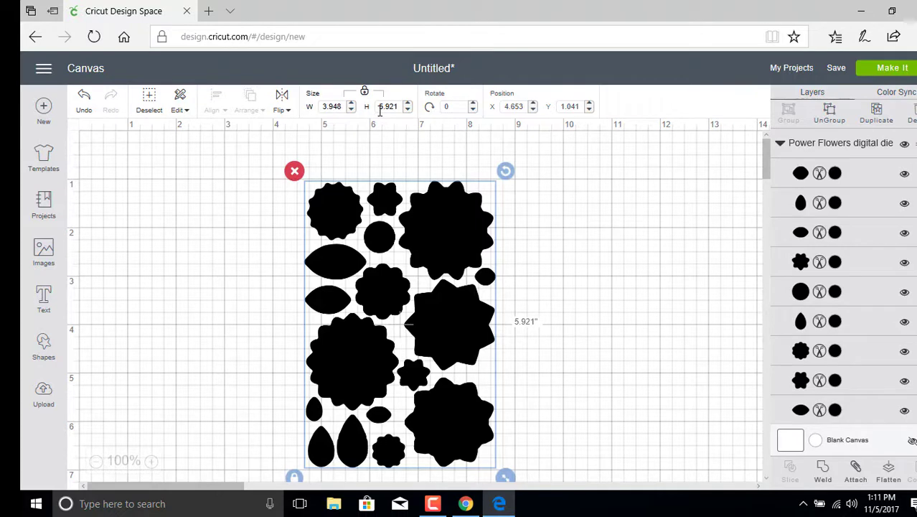
drag(406, 256, 444, 260)
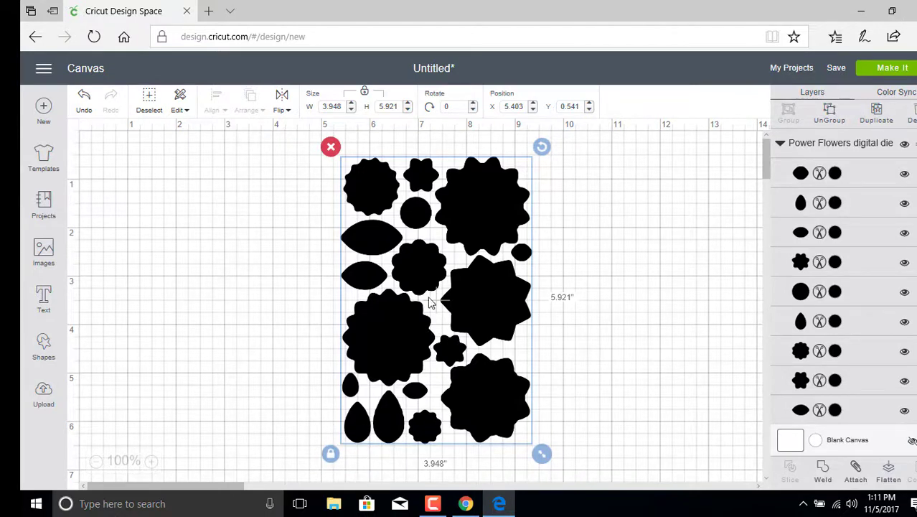
drag(416, 296, 394, 298)
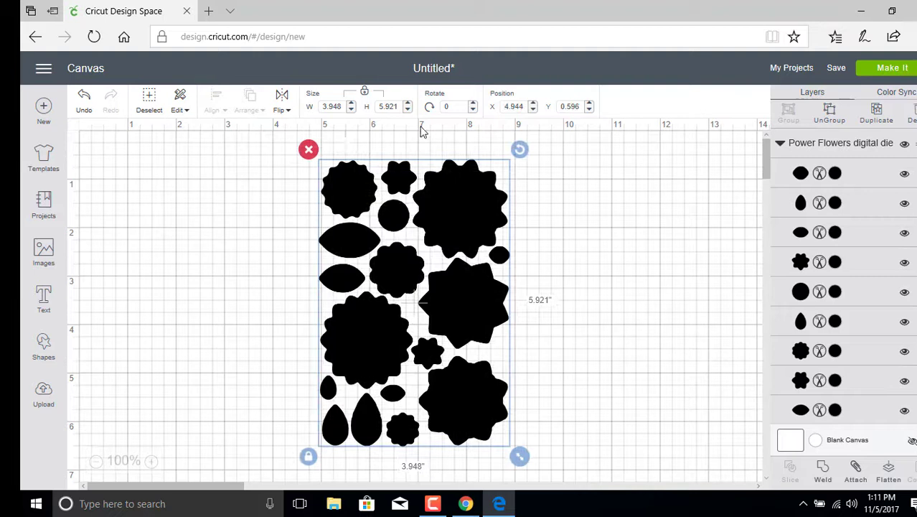
Step: Set the flower group's height to 6 inches, giving 4.001 x 6 in
drag(399, 107, 367, 107)
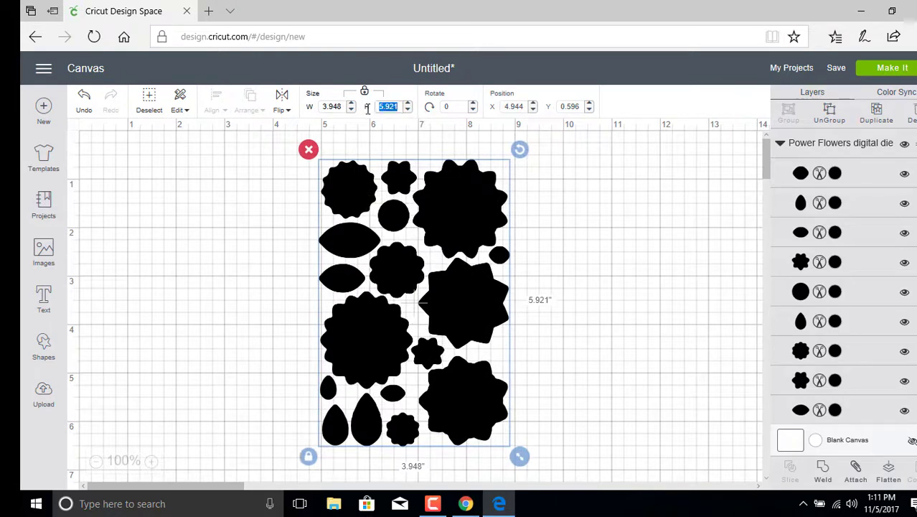
text(6)
click(584, 193)
click(481, 207)
drag(399, 107, 364, 102)
text(6)
key(Return)
Step: Fine-tune the group's position to about X 5.292, Y 0.93
click(604, 287)
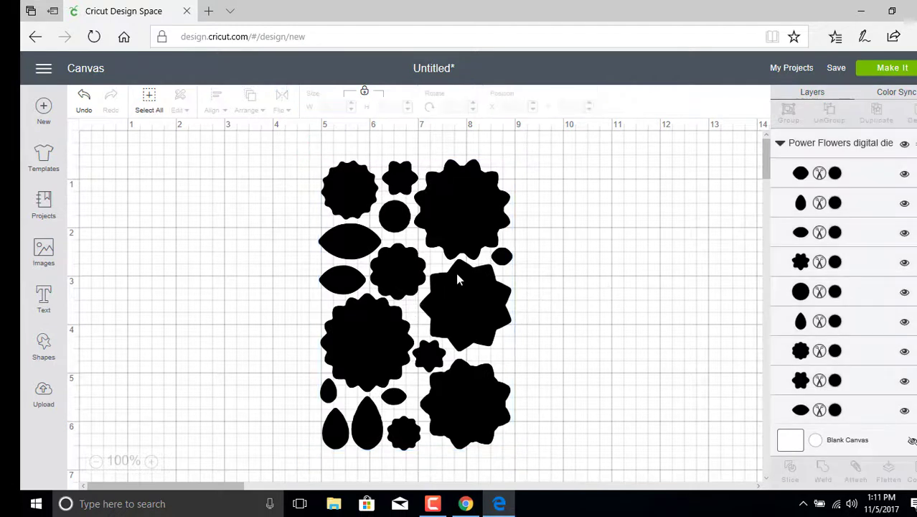
drag(436, 273, 422, 273)
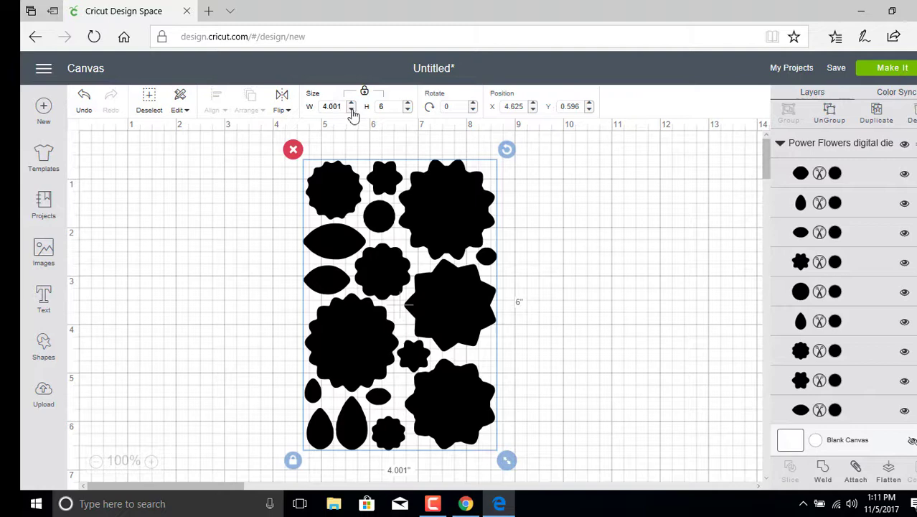
click(574, 225)
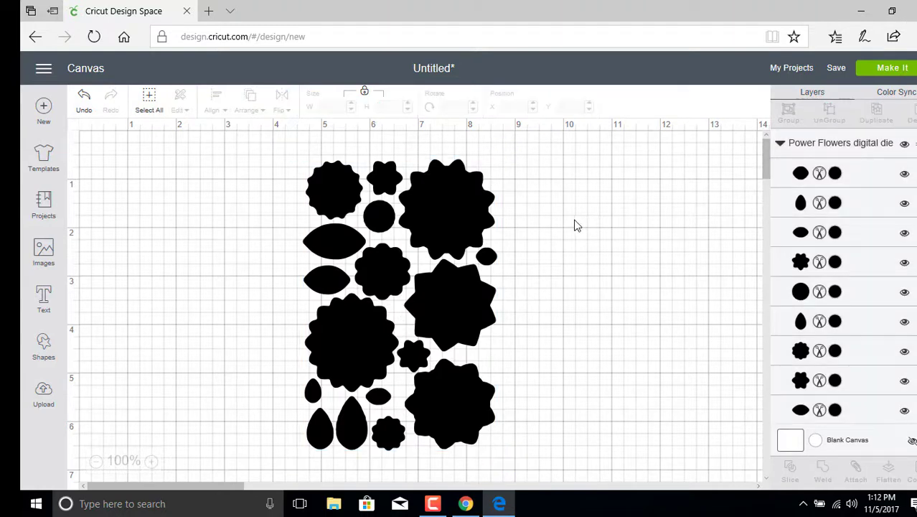
drag(478, 227, 453, 226)
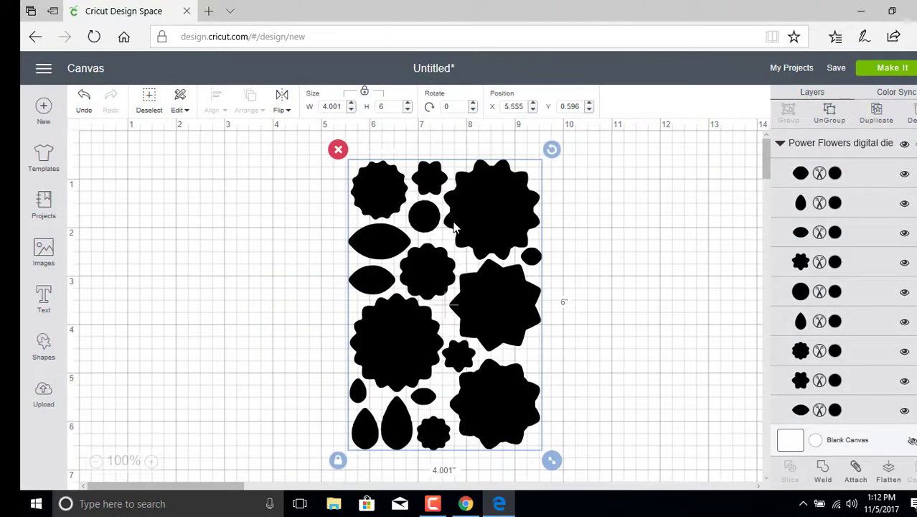
click(601, 257)
drag(447, 292, 434, 308)
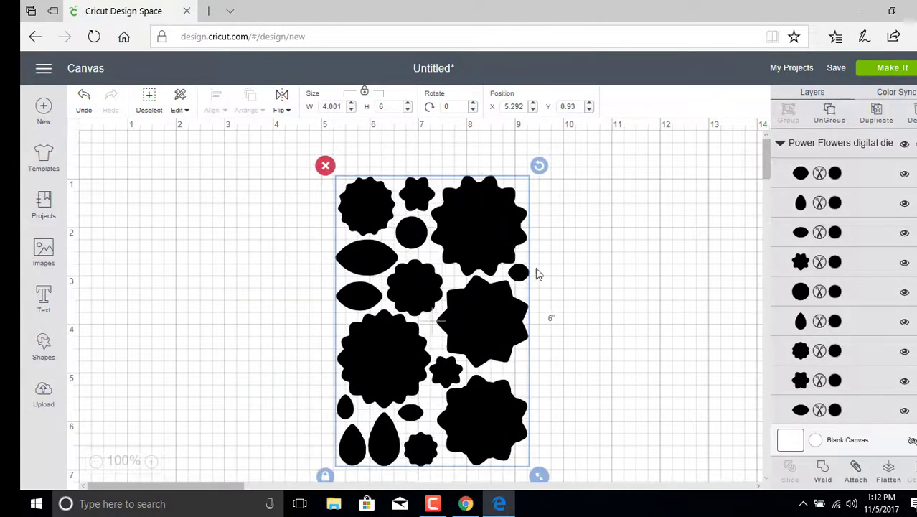
Step: Preview the flowers on the mat, return, and nudge the group to X 4.764, Y 0.666
click(895, 69)
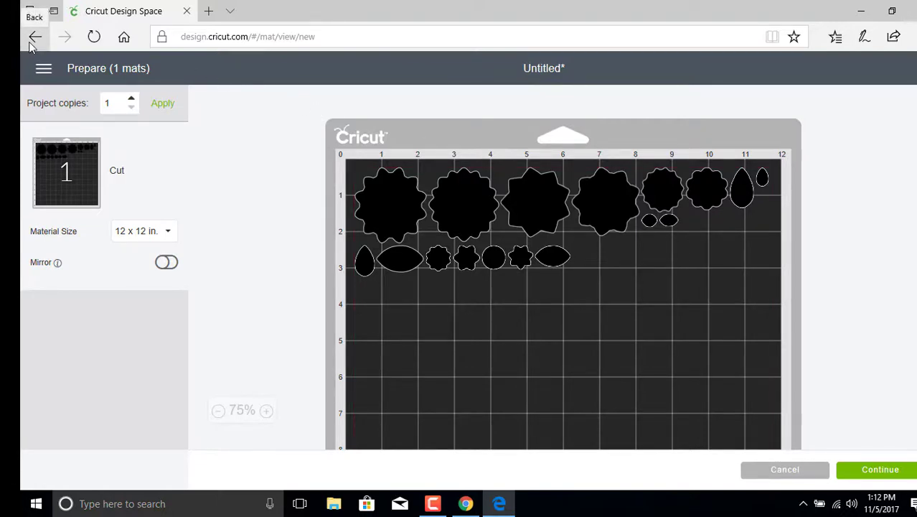
click(33, 37)
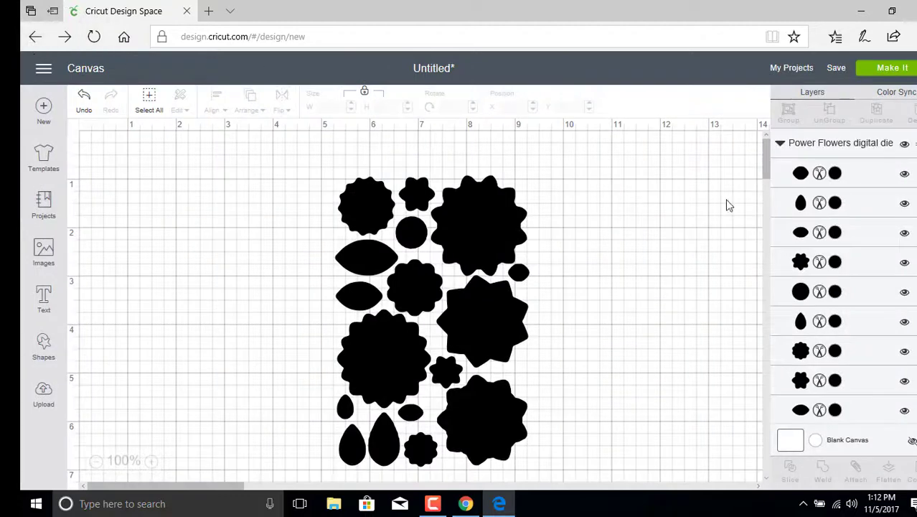
click(386, 248)
mouse_move(385, 247)
mouse_down()
mouse_move(372, 237)
mouse_move(381, 258)
mouse_up()
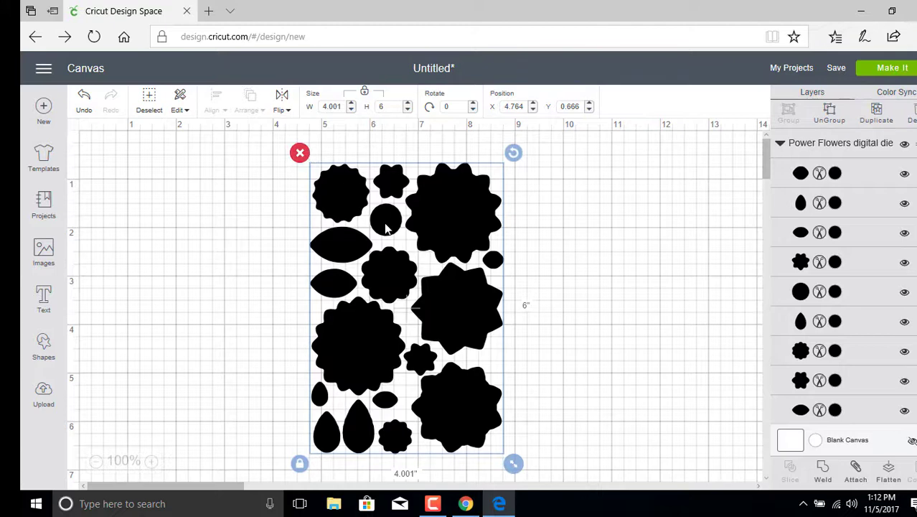
Step: Attach all the flower shapes together from the right-click menu
right_click(402, 243)
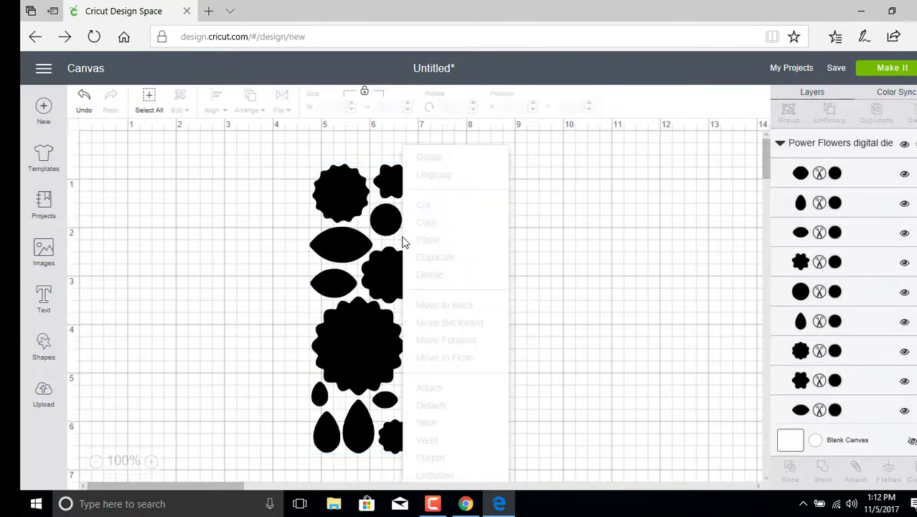
right_click(352, 244)
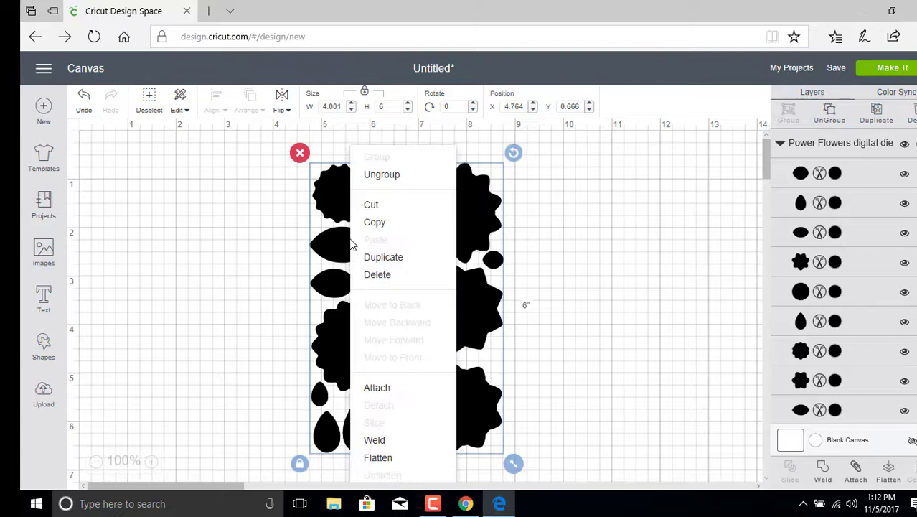
click(378, 388)
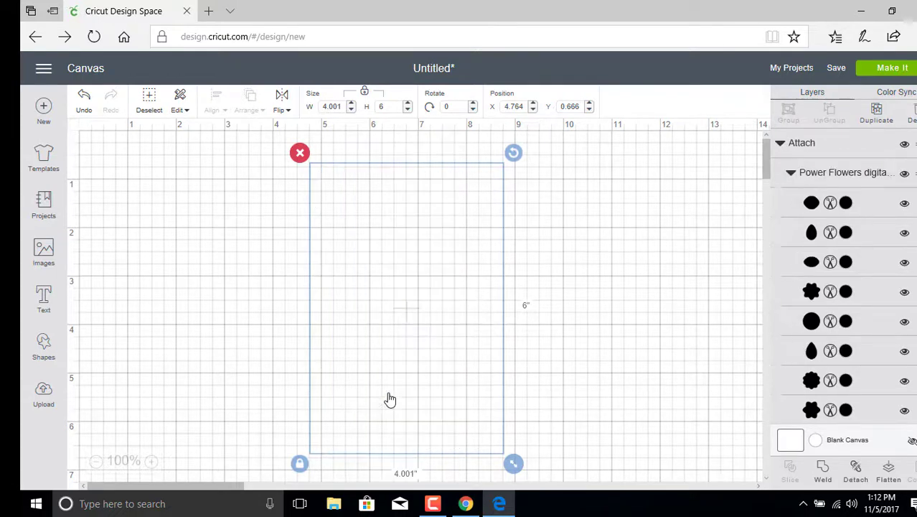
Step: Preview the attached flowers on a single 12 x 12 in. mat, then return to the canvas
click(908, 67)
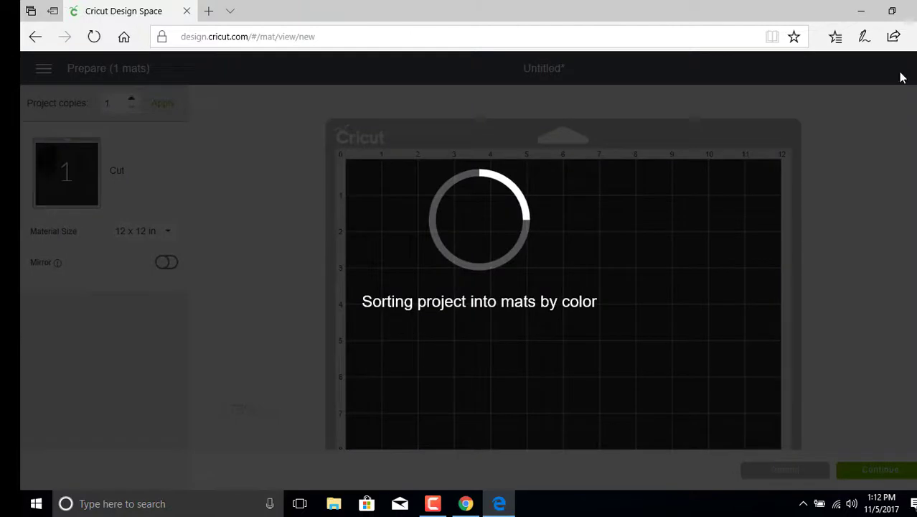
scroll(789, 184, down, 3)
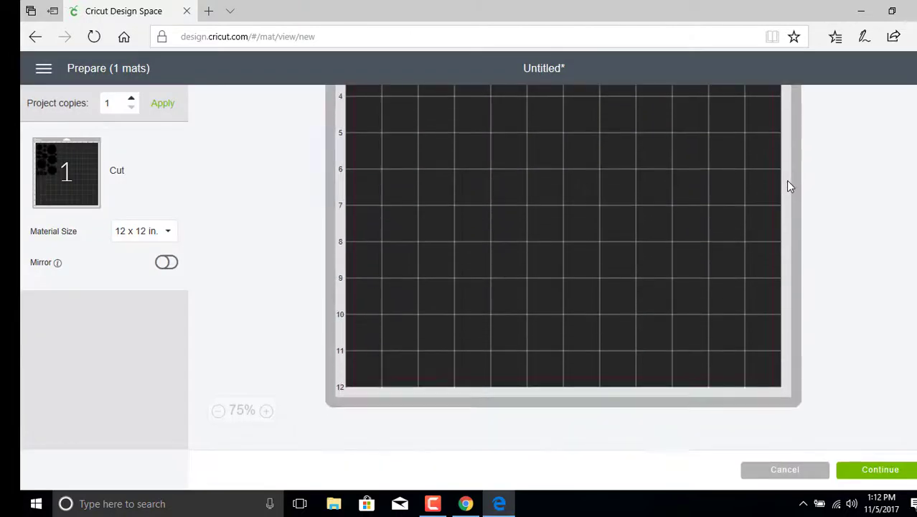
scroll(784, 178, up, 3)
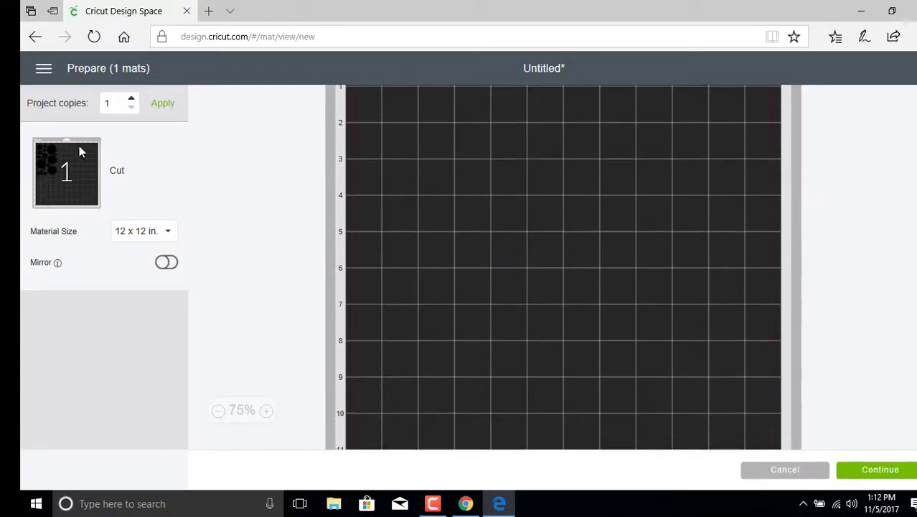
scroll(395, 199, up, 2)
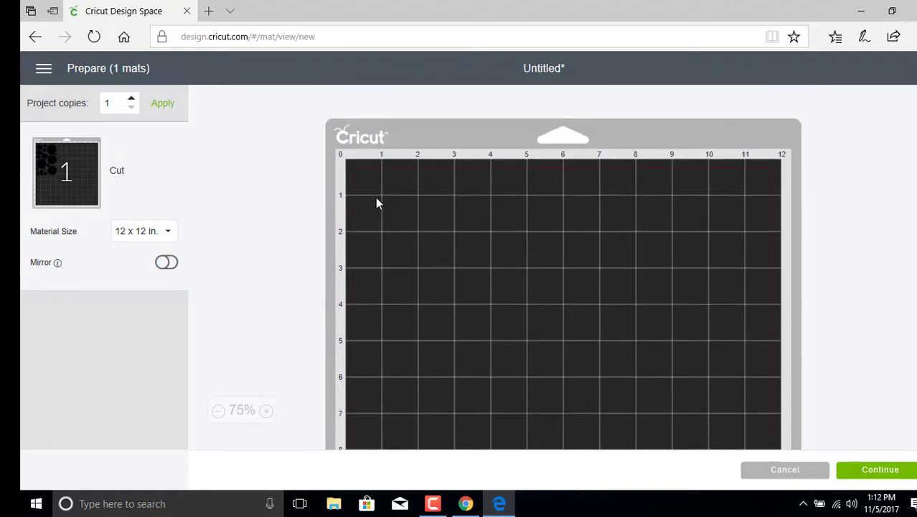
click(35, 37)
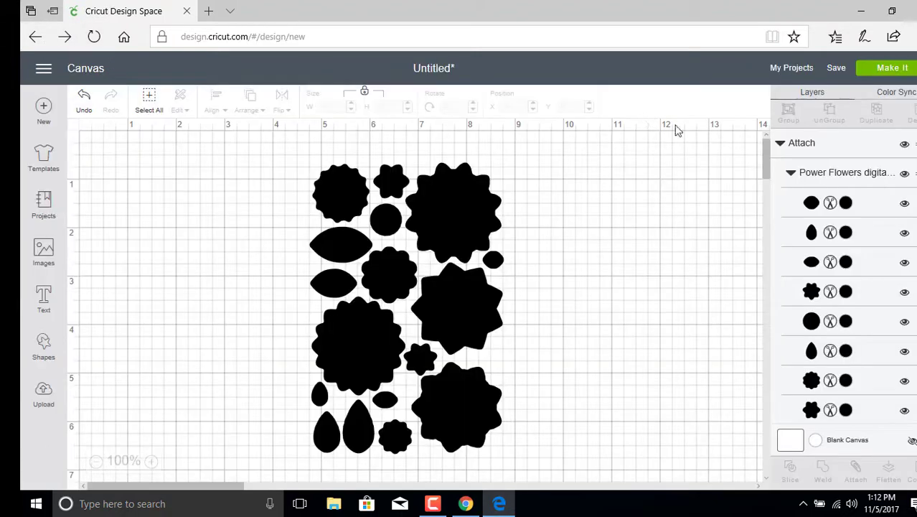
Step: Select one flower layer and open its colour swatch in Layer attributes
click(367, 247)
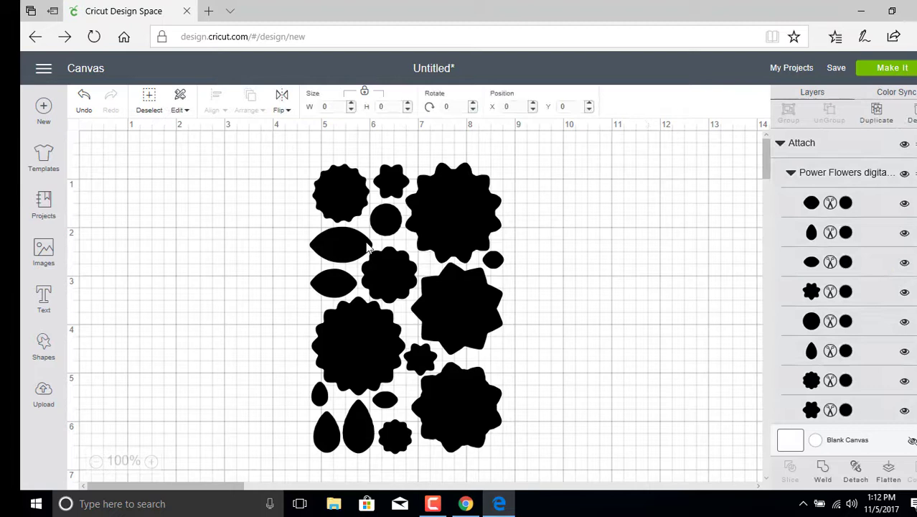
right_click(367, 247)
click(709, 231)
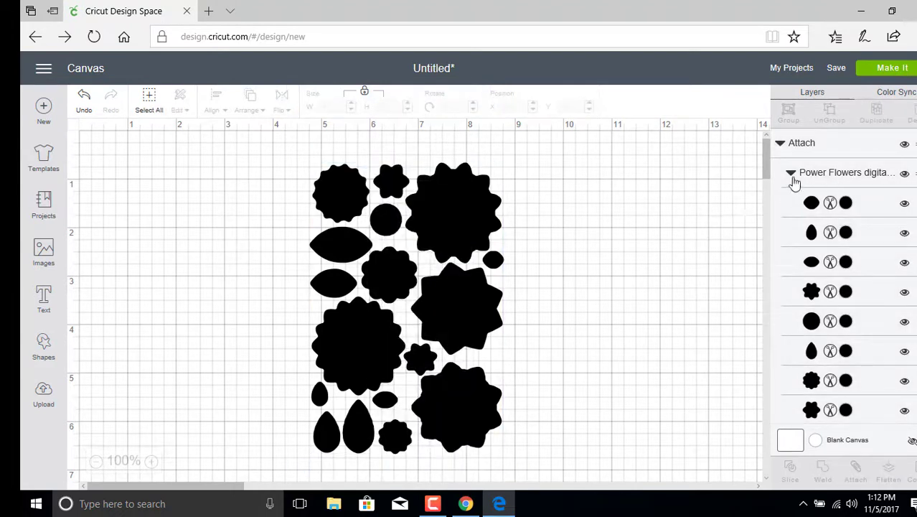
click(380, 327)
right_click(379, 327)
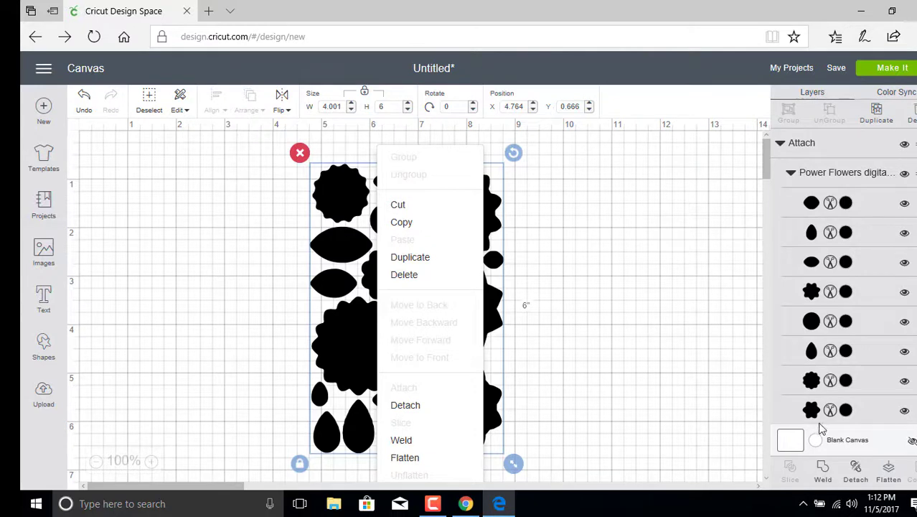
click(795, 443)
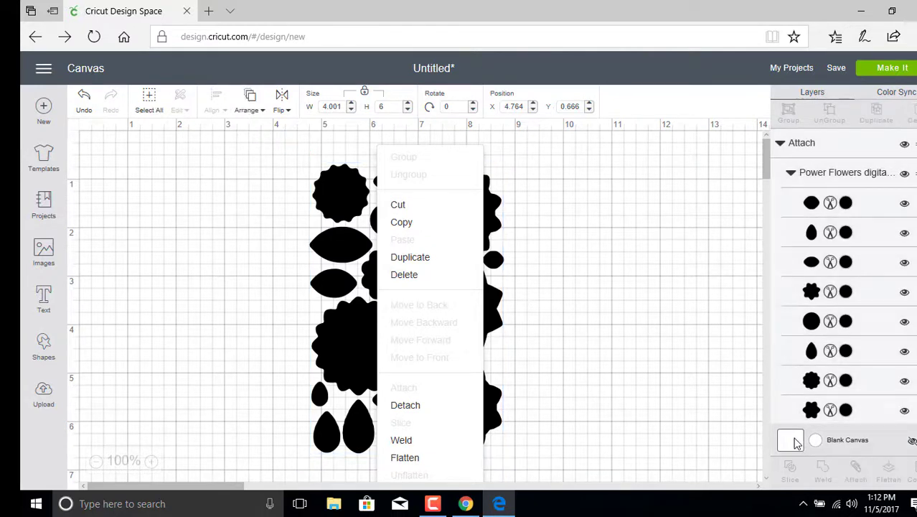
click(545, 396)
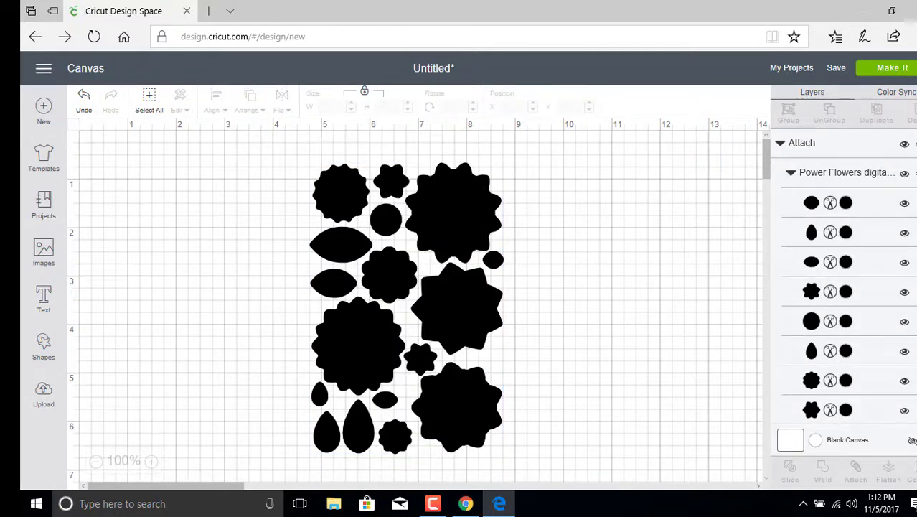
scroll(885, 351, down, 5)
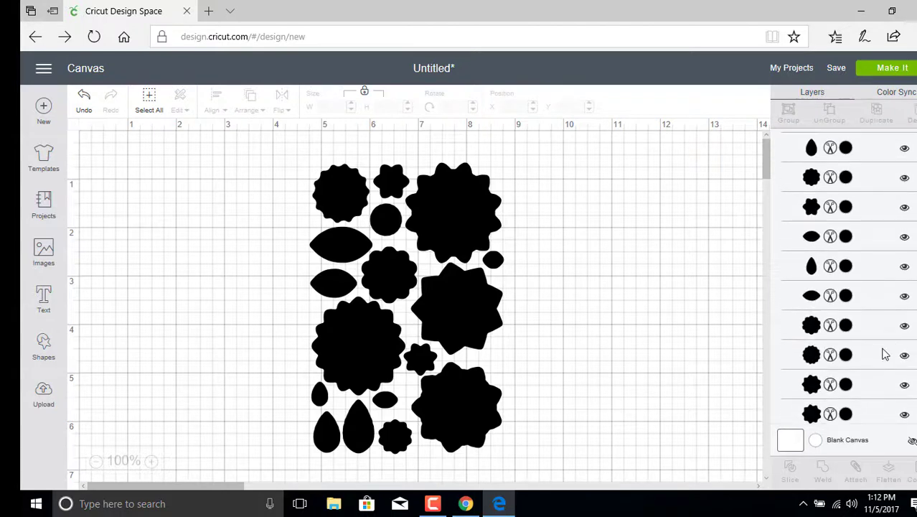
click(819, 332)
click(819, 332)
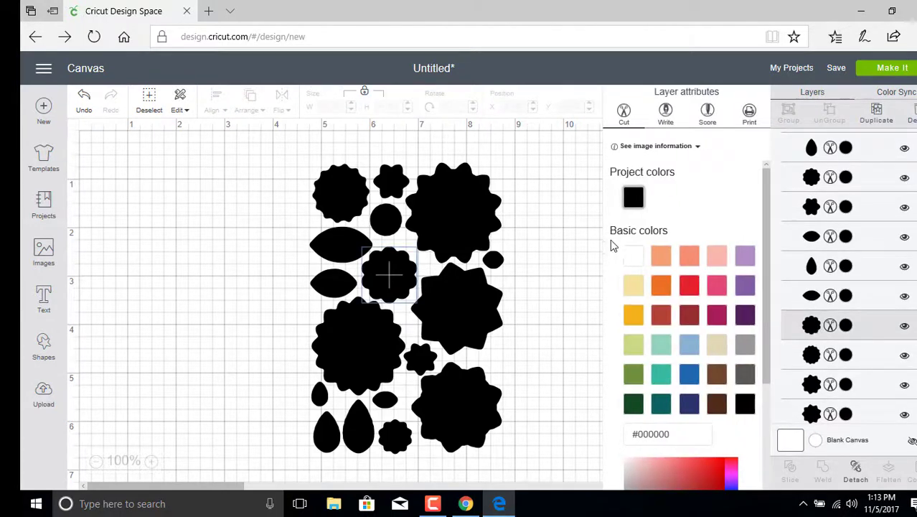
Step: Recolour the flower layer White
click(630, 258)
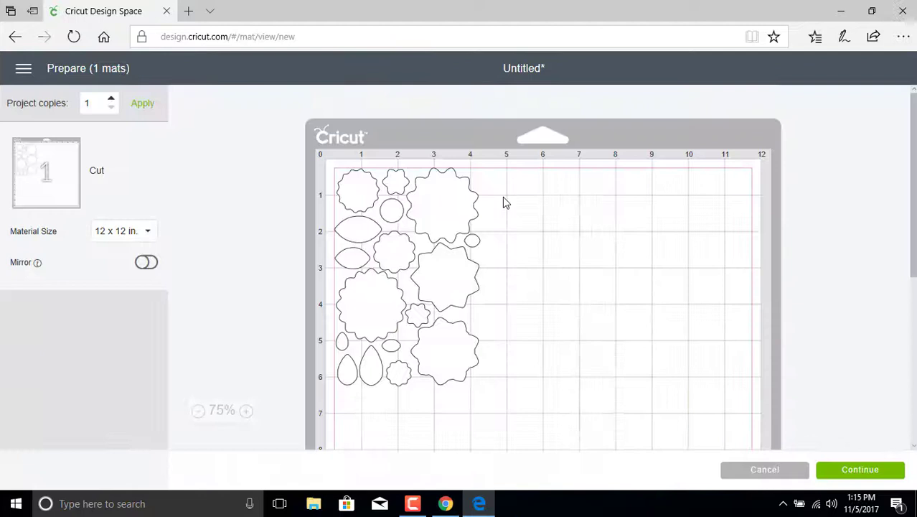
scroll(493, 197, down, 3)
scroll(493, 198, up, 2)
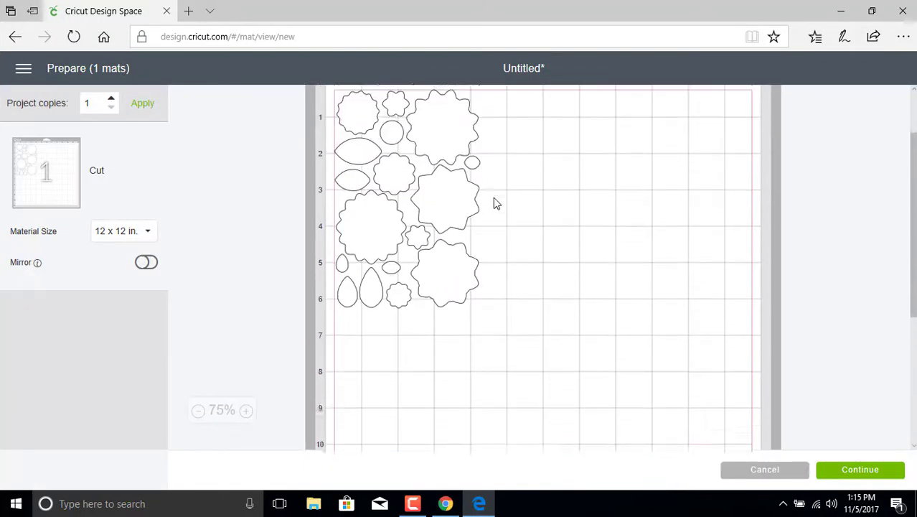
Step: Set the material size to 8.5 x 11 in. and apply 3 project copies
click(146, 235)
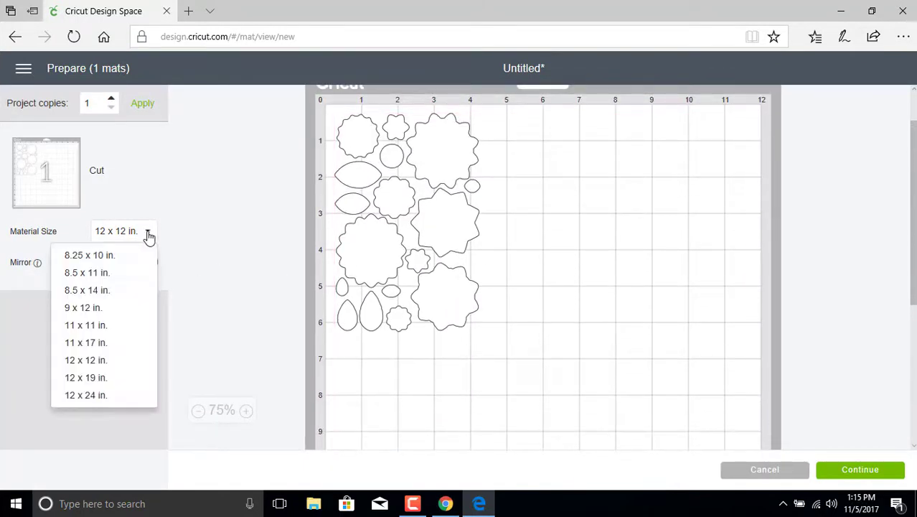
click(102, 274)
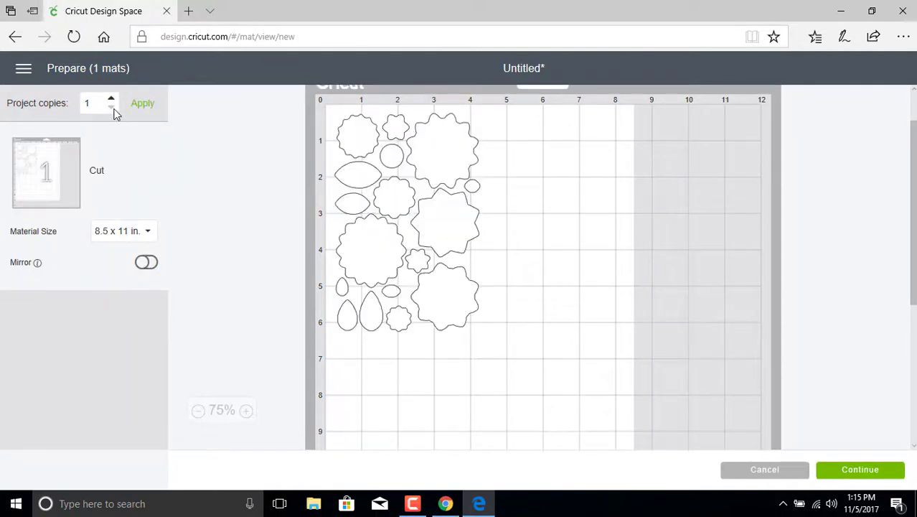
click(112, 99)
click(143, 103)
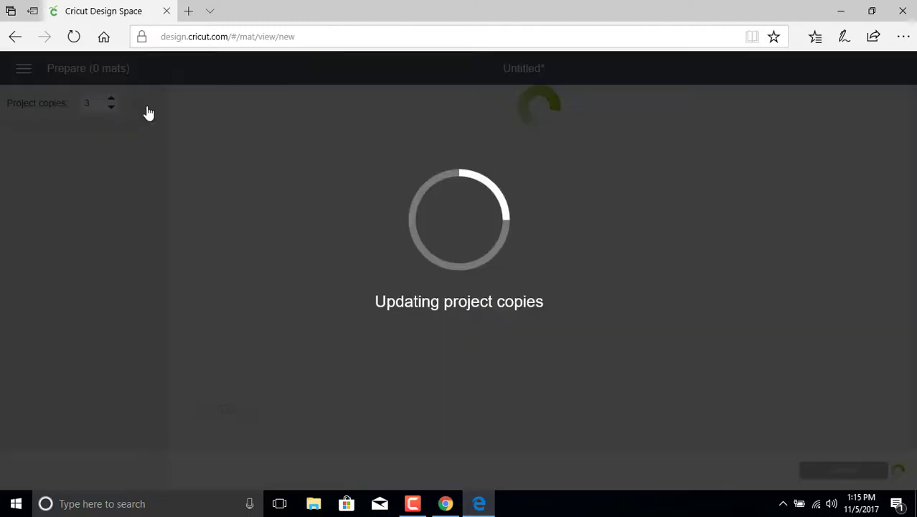
Step: Shift one flower set on the mat and reselect the 8.5 x 11 in. material size
scroll(356, 220, down, 3)
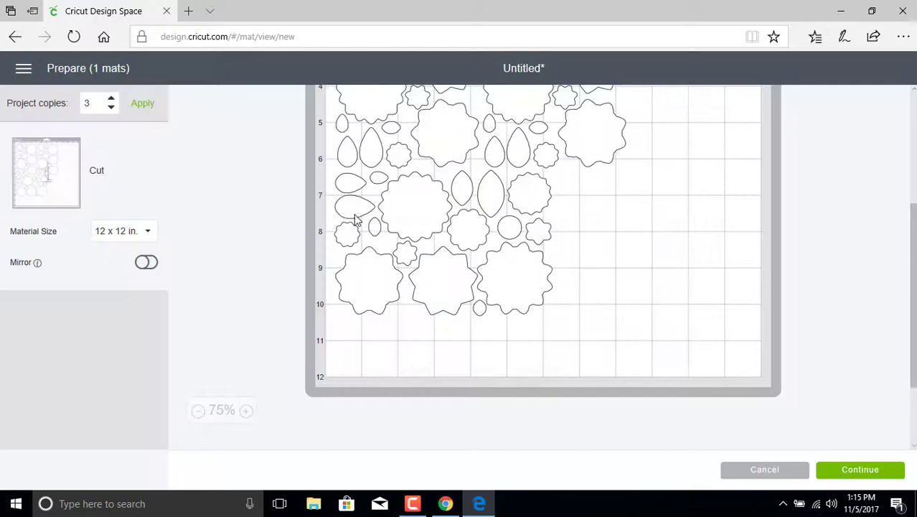
scroll(356, 217, up, 3)
click(552, 278)
mouse_move(553, 279)
mouse_down()
mouse_move(603, 269)
mouse_move(561, 266)
mouse_up()
scroll(556, 269, down, 5)
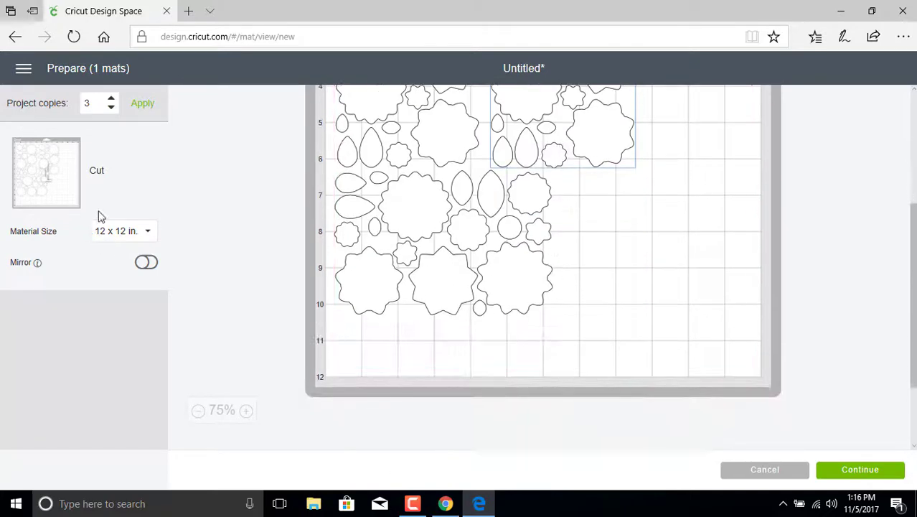
click(119, 233)
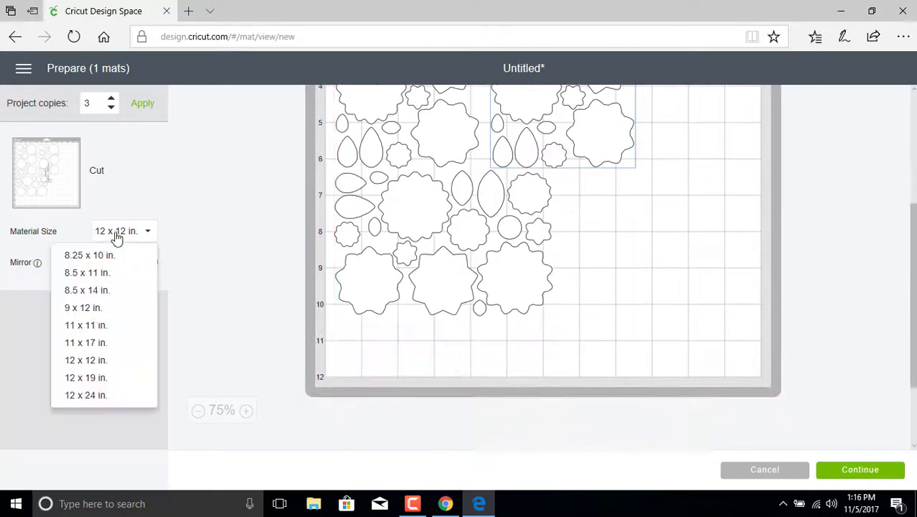
click(94, 275)
Step: Nudge the lower flower group, then view Mat 2 and select its upper group
scroll(352, 307, down, 3)
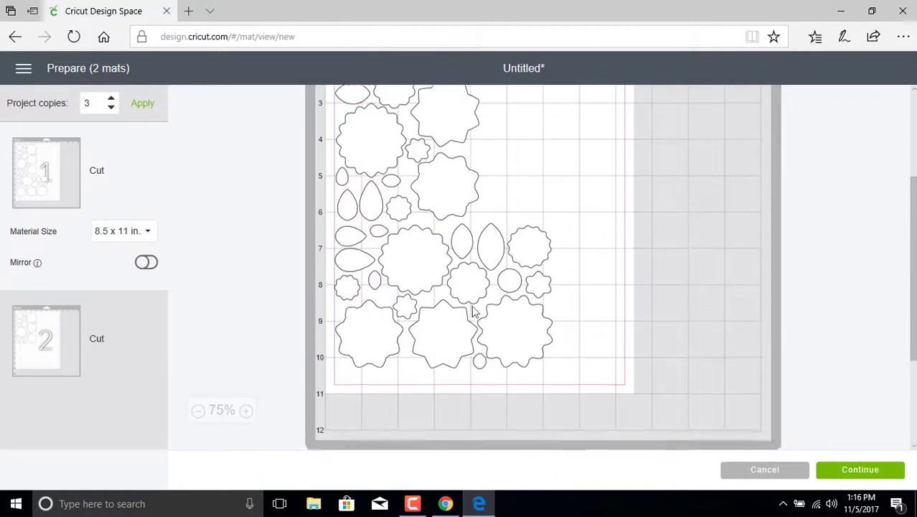
click(440, 300)
drag(439, 300, 444, 307)
click(87, 316)
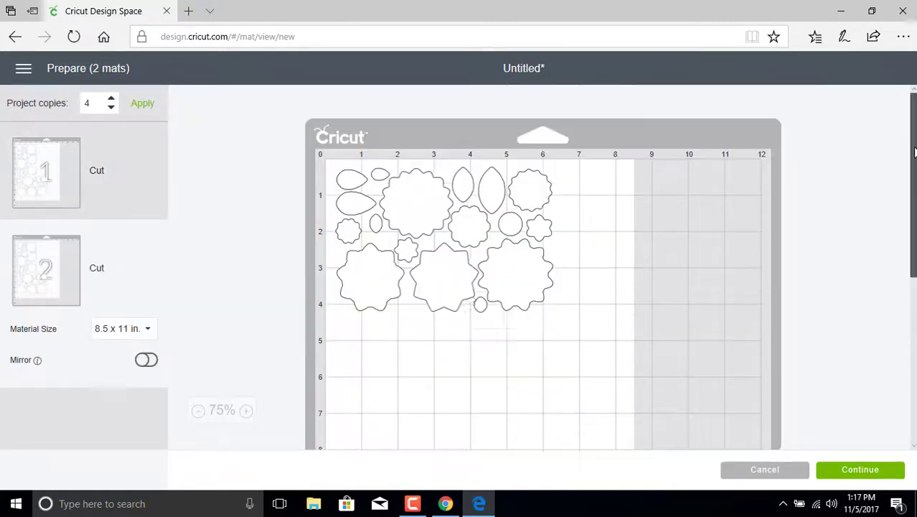
click(431, 246)
right_click(430, 245)
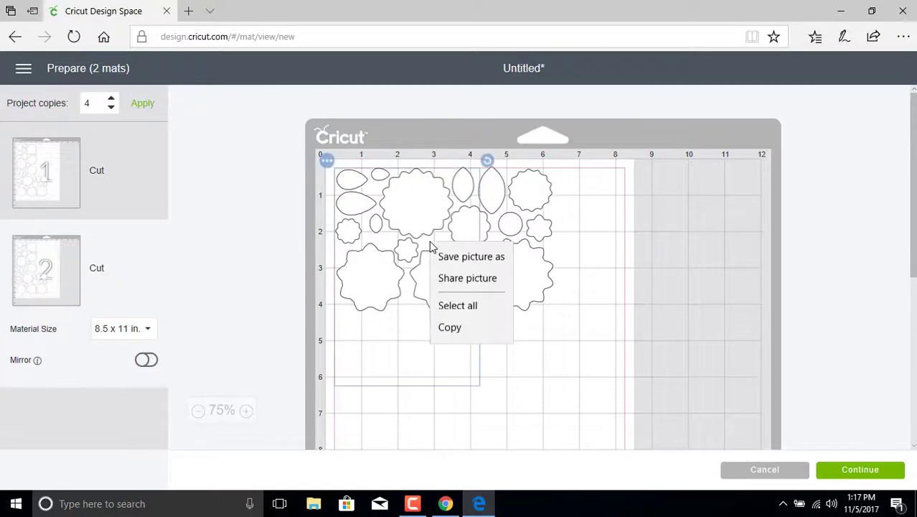
click(325, 162)
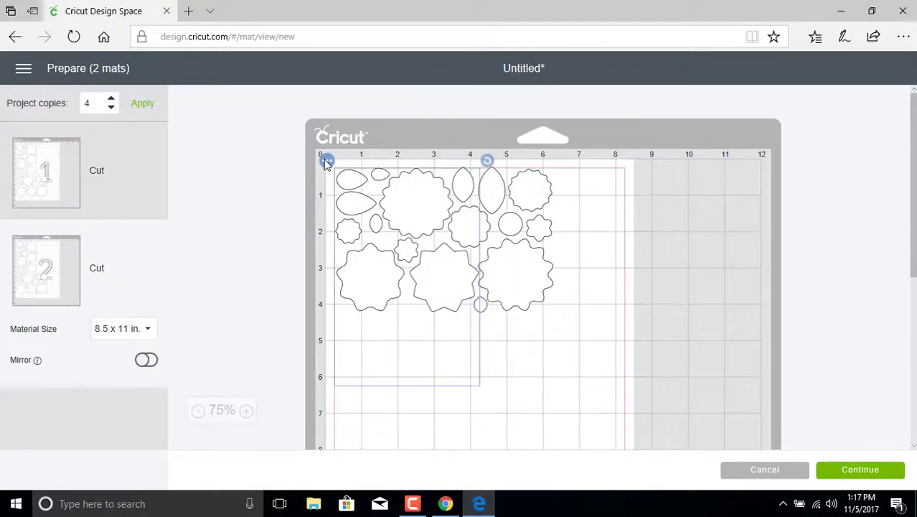
Step: Move the extra flower group to Mat 1 and continue to the Make screen
click(326, 161)
click(327, 190)
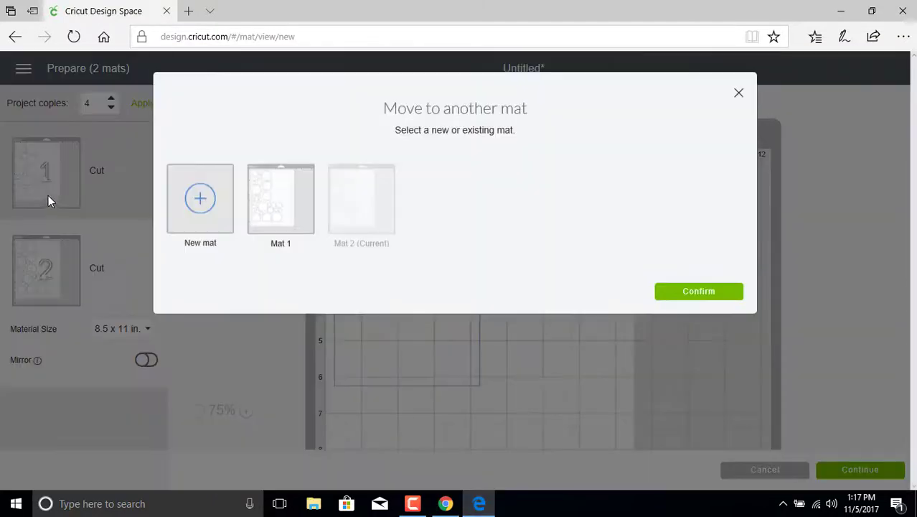
click(281, 227)
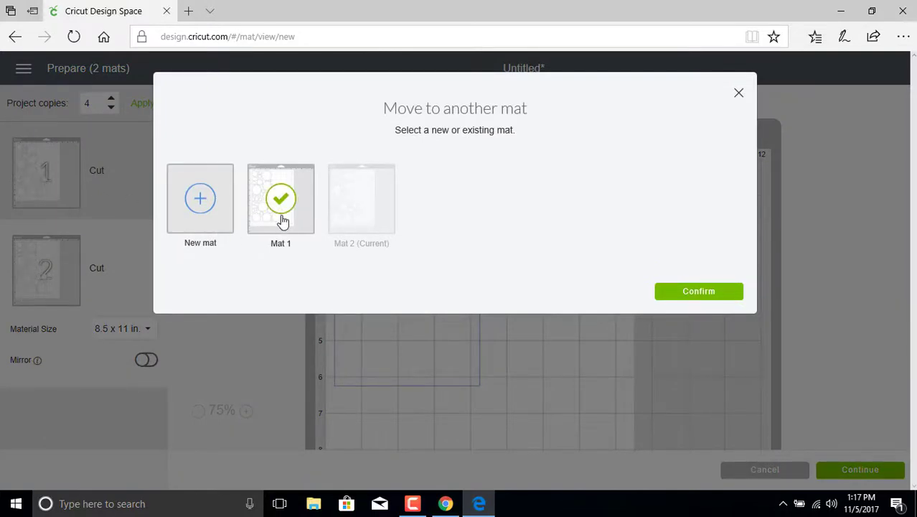
click(697, 294)
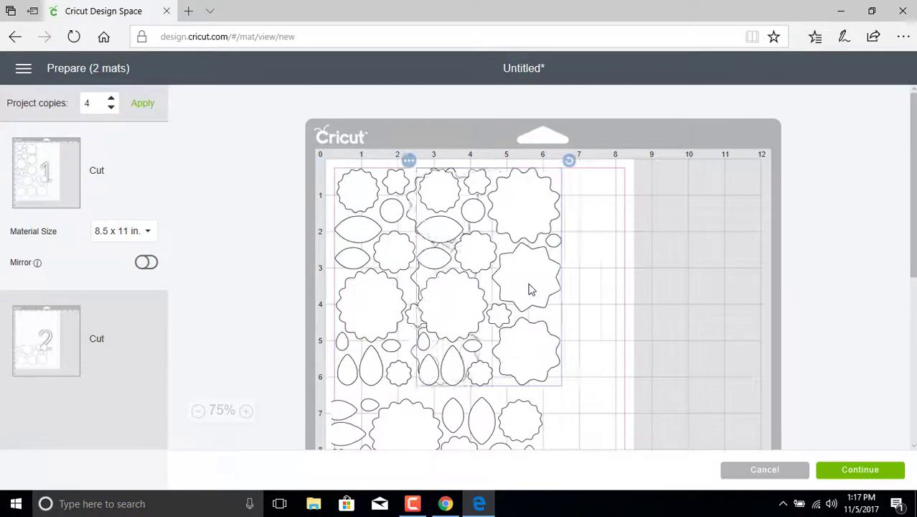
scroll(559, 262, down, 1)
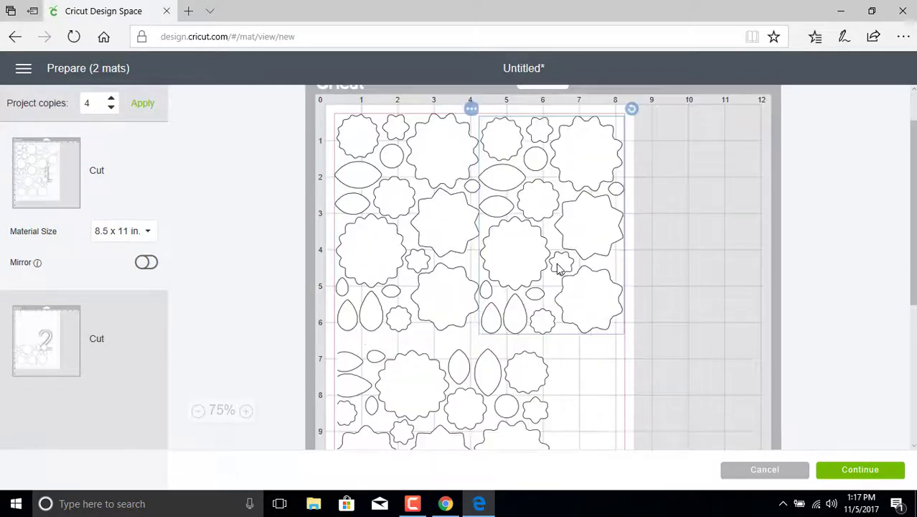
click(861, 470)
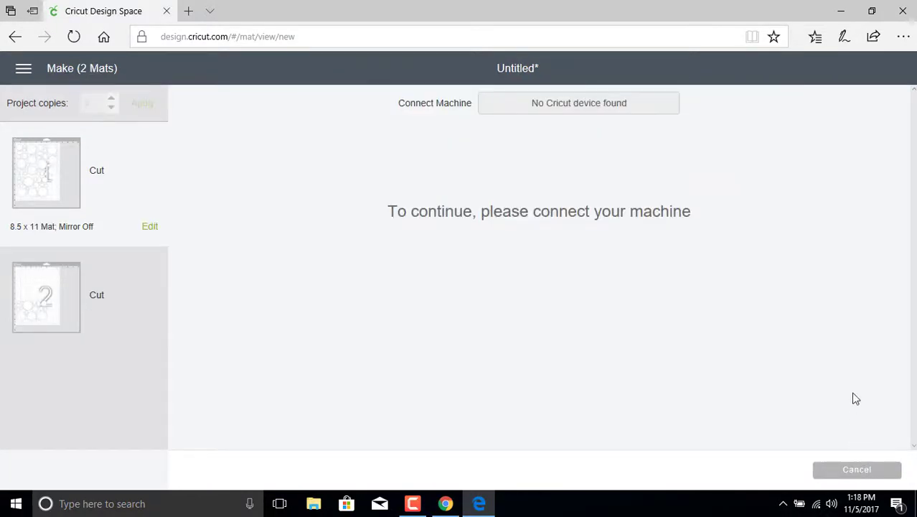